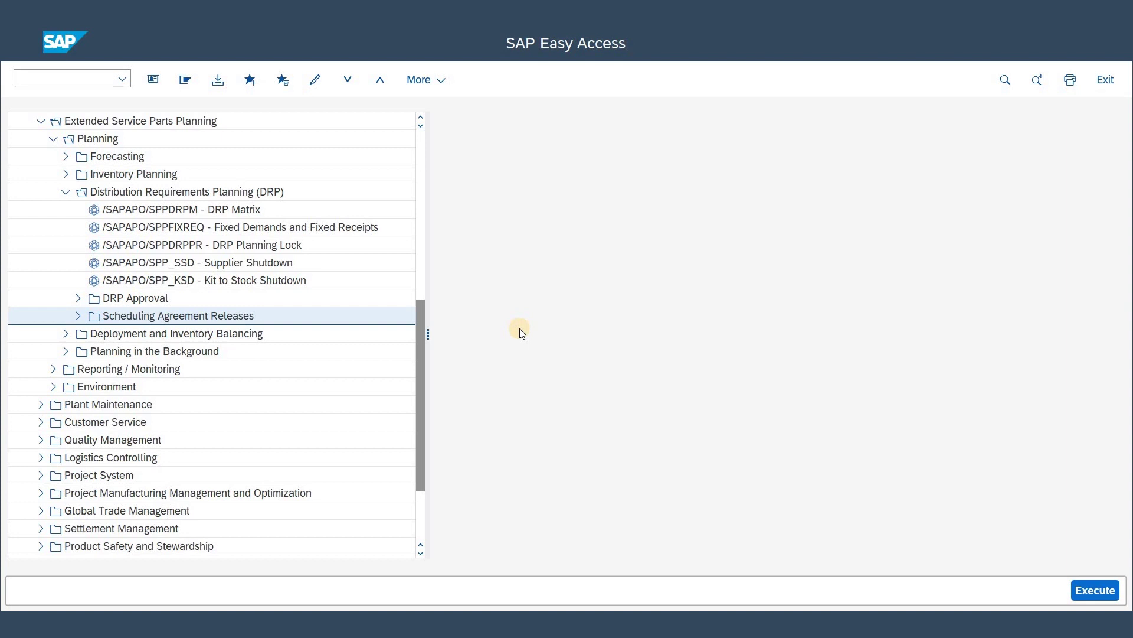
Step: Open the DRP Matrix transaction and display the bill of distribution for product ESPP_009_FRO
double_click(250, 210)
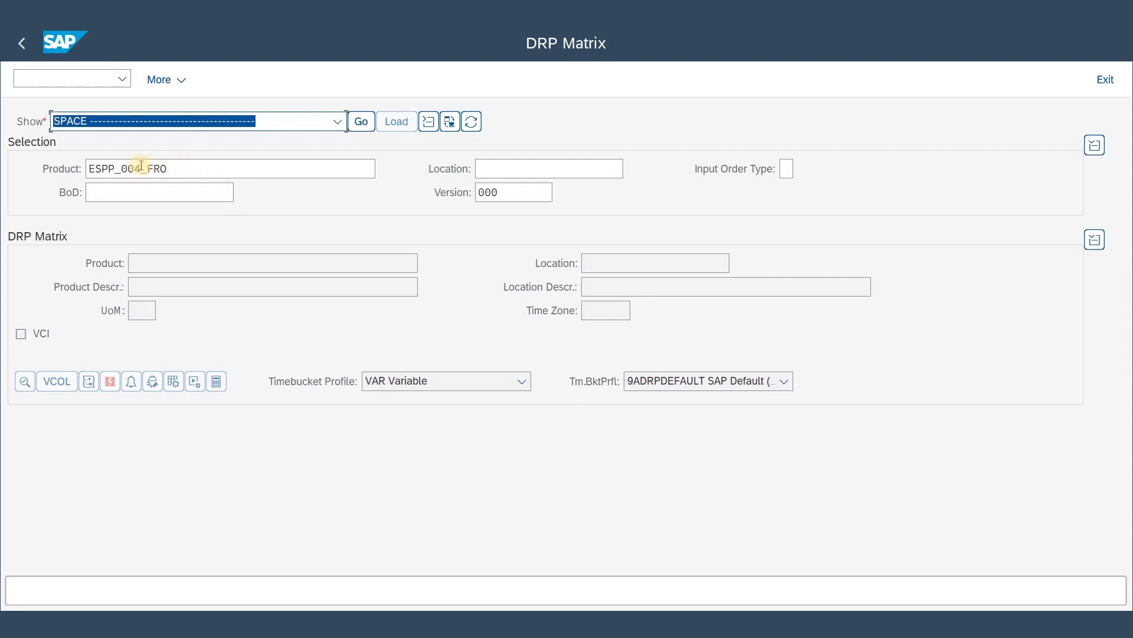
key(Tab)
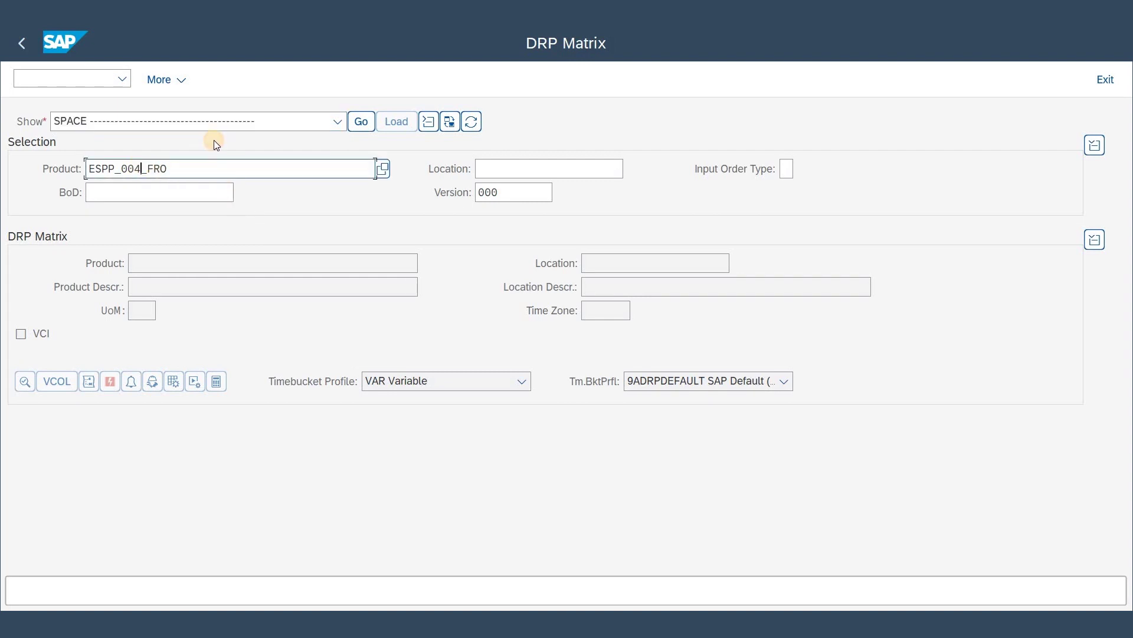
key(BackSpace)
text(1)
key(BackSpace)
text(9)
click(364, 123)
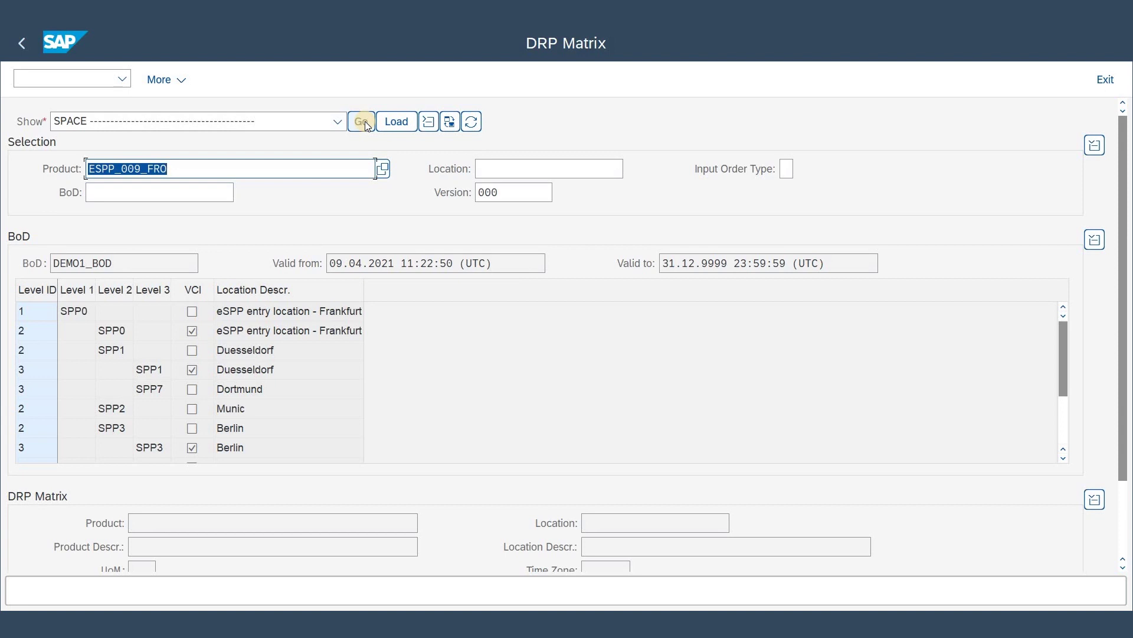
Step: Load the DRP matrix for the level 3 location SPP7 Dortmund and recalculate its matrix data
click(157, 388)
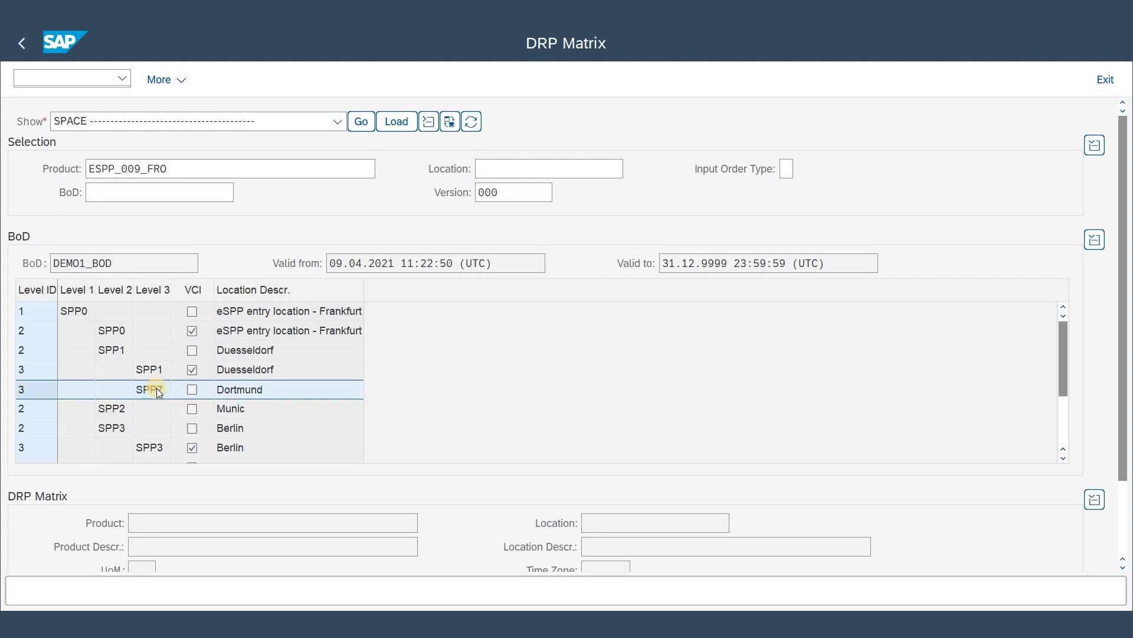
drag(1125, 127, 1118, 299)
scroll(1110, 307, down, 6)
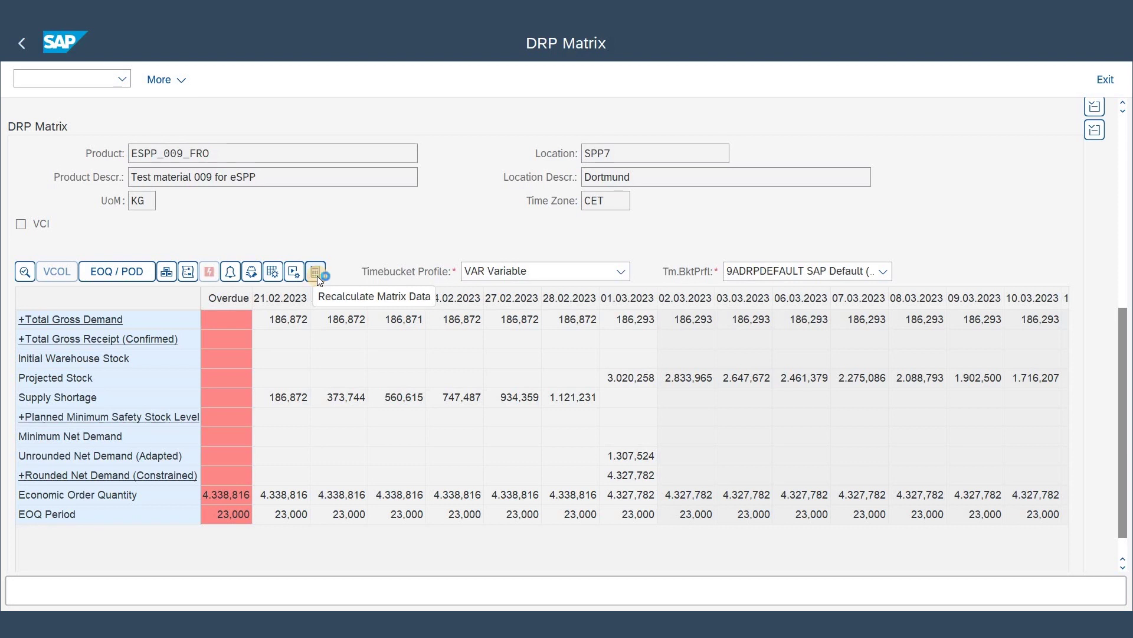
click(317, 275)
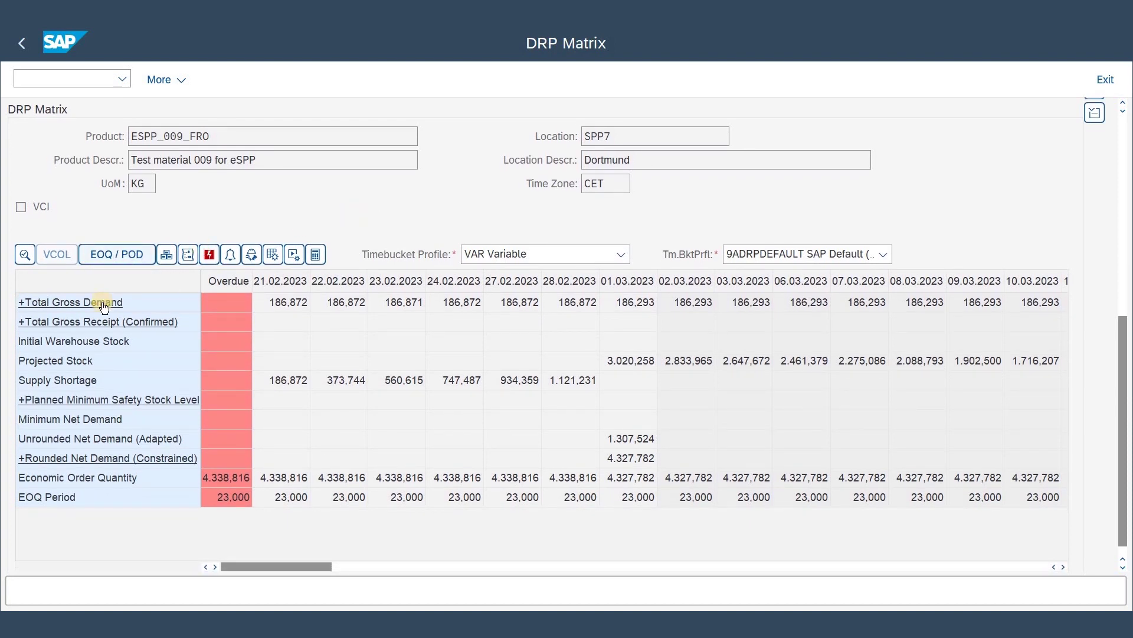
Step: Expand and collapse the Total Gross Demand and Total Gross Receipt (Confirmed) breakdowns to examine their components for Dortmund
click(104, 306)
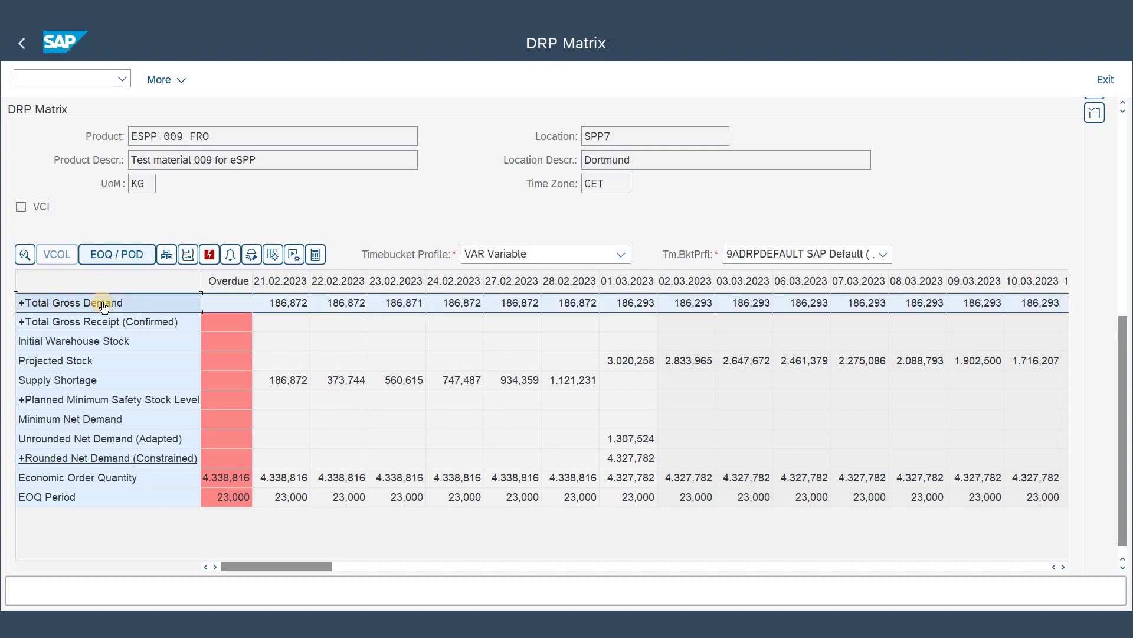
click(126, 334)
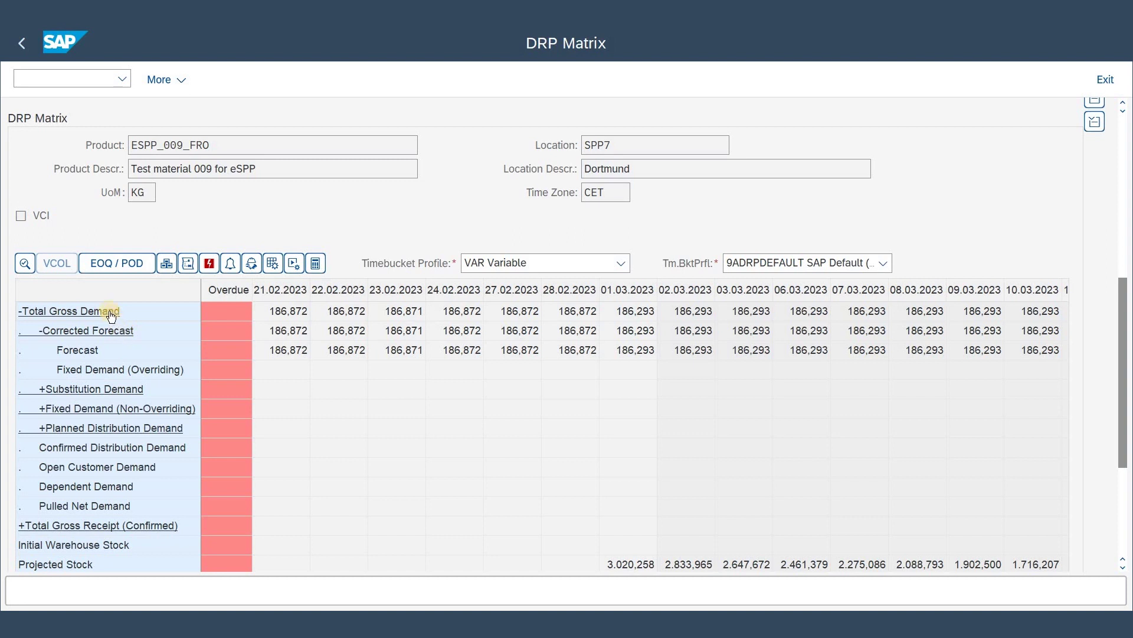
click(110, 313)
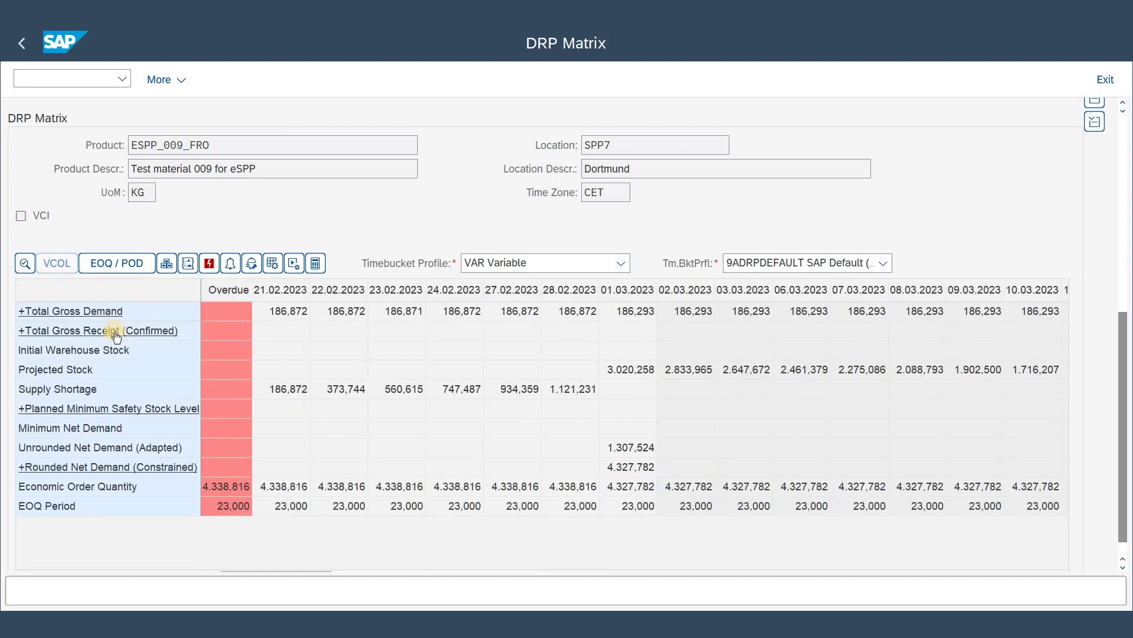
click(115, 331)
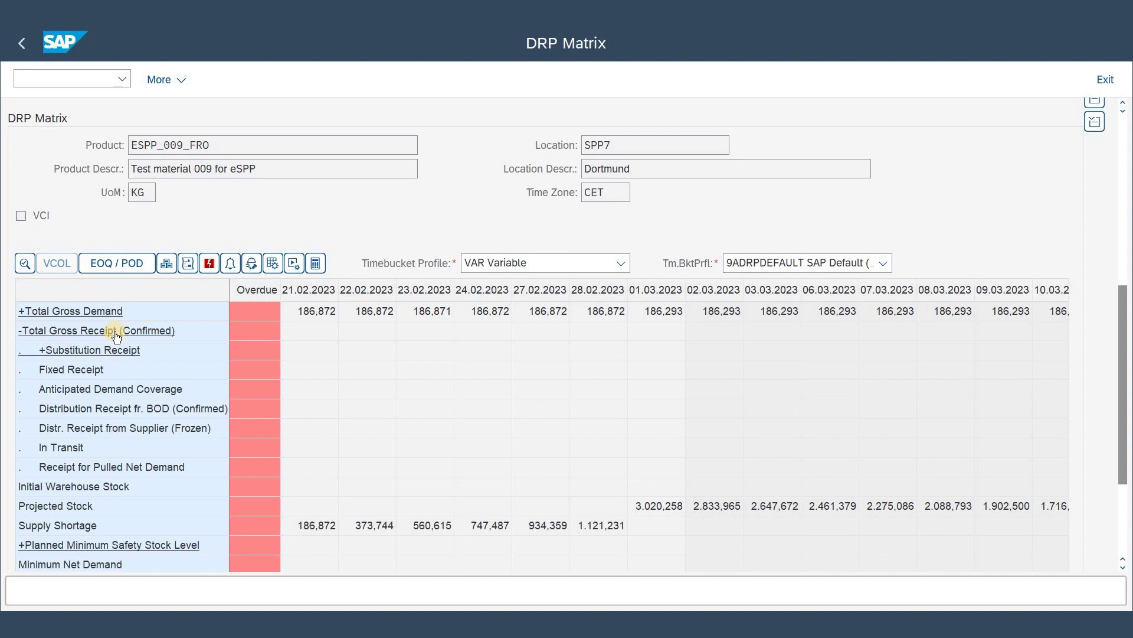
click(116, 333)
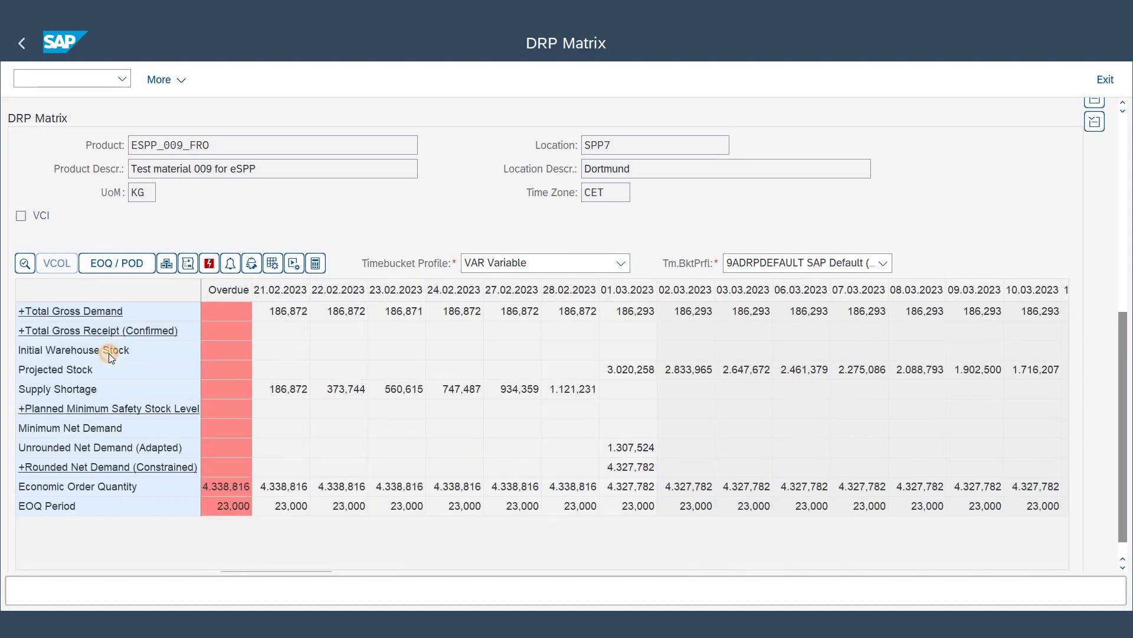
Step: Examine Dortmund's Initial Warehouse Stock and Supply Shortage rows, and check the location's place in the bill of distribution
click(109, 353)
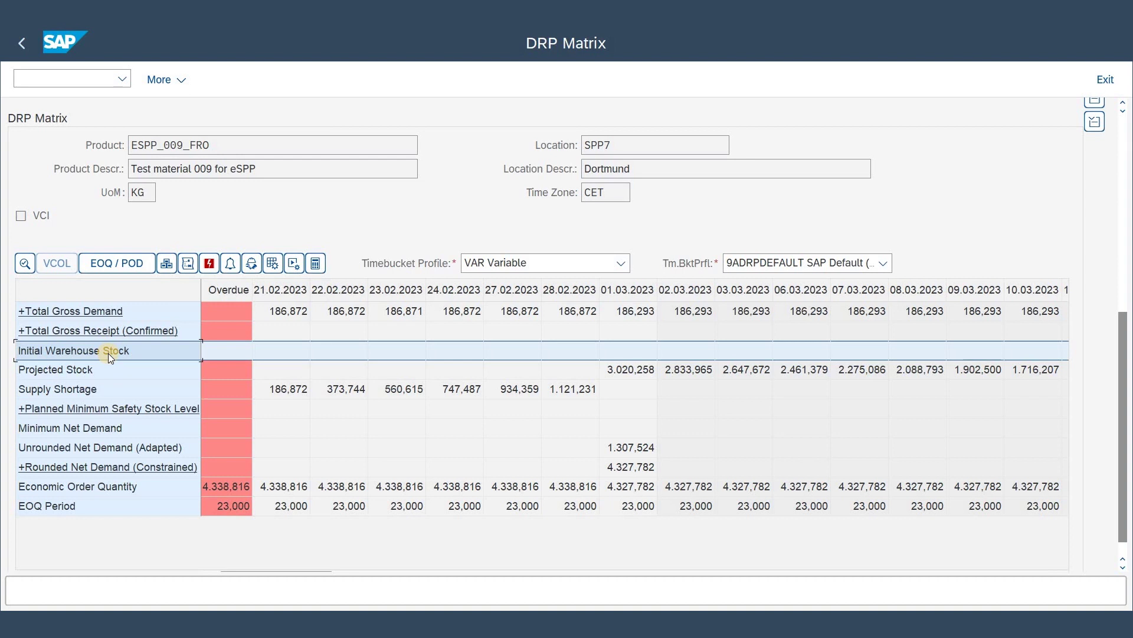
click(105, 387)
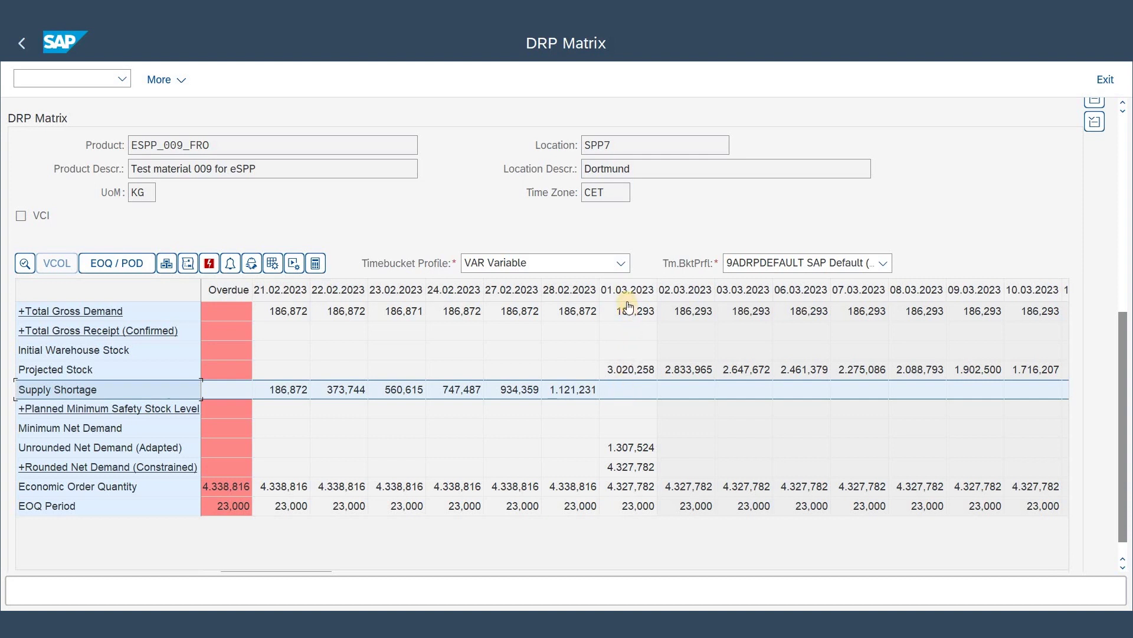
mouse_move(629, 307)
scroll(1127, 287, up, 5)
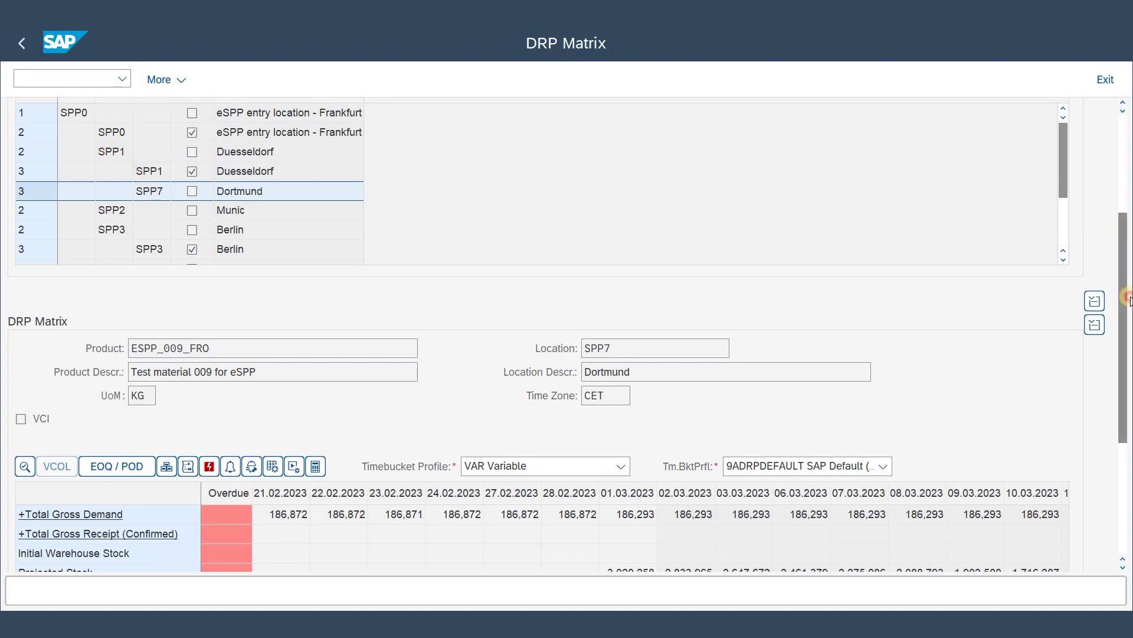
drag(1128, 289, 1129, 314)
scroll(1128, 311, down, 3)
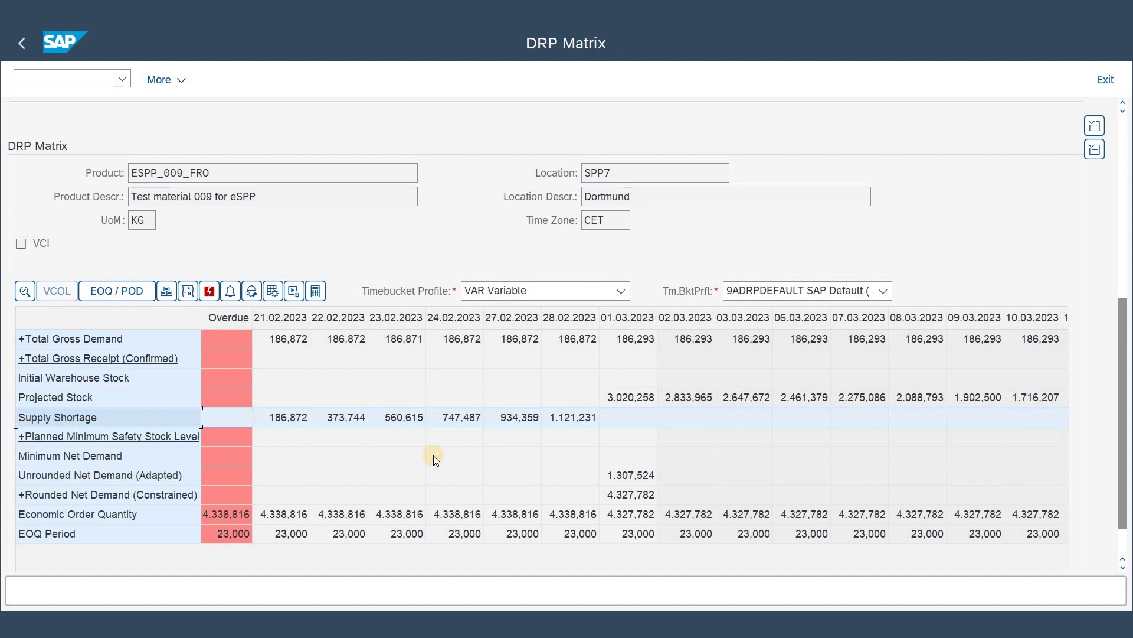
Step: Review the components of Dortmund's Planned Minimum Safety Stock Level, collapse them, and examine the constrained rounded net demand for 01.03.2023
click(179, 442)
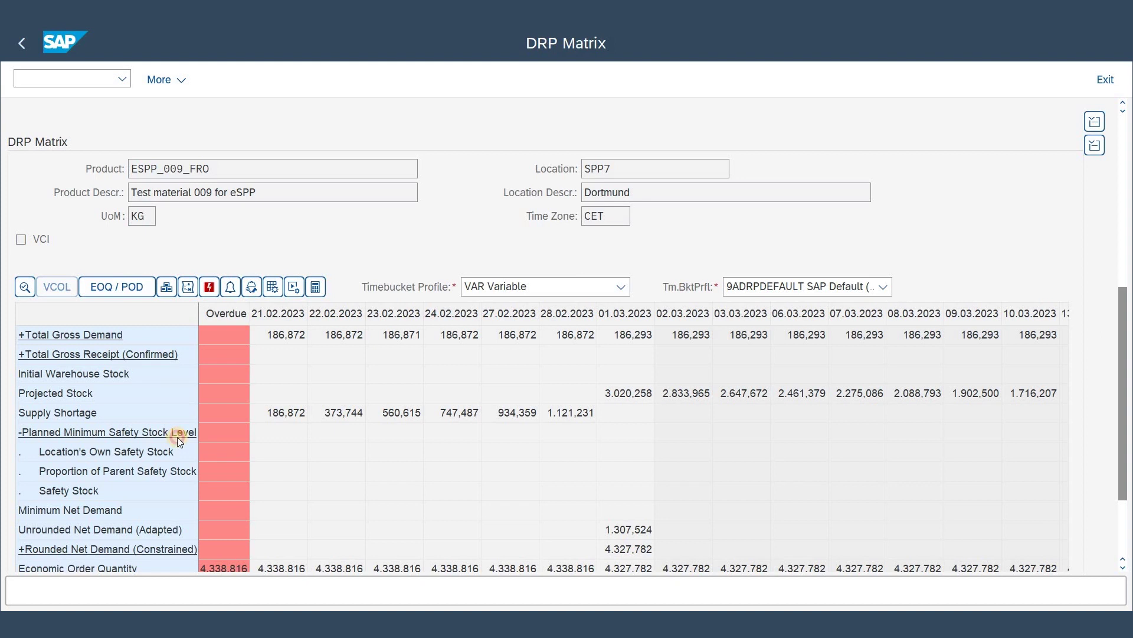
click(177, 437)
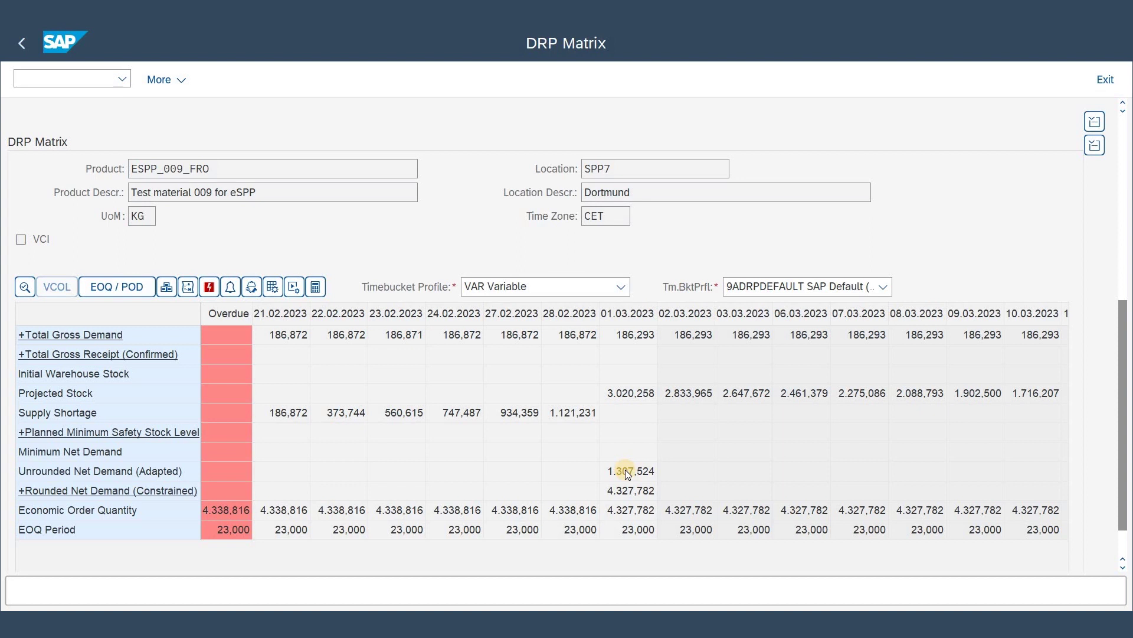
click(636, 491)
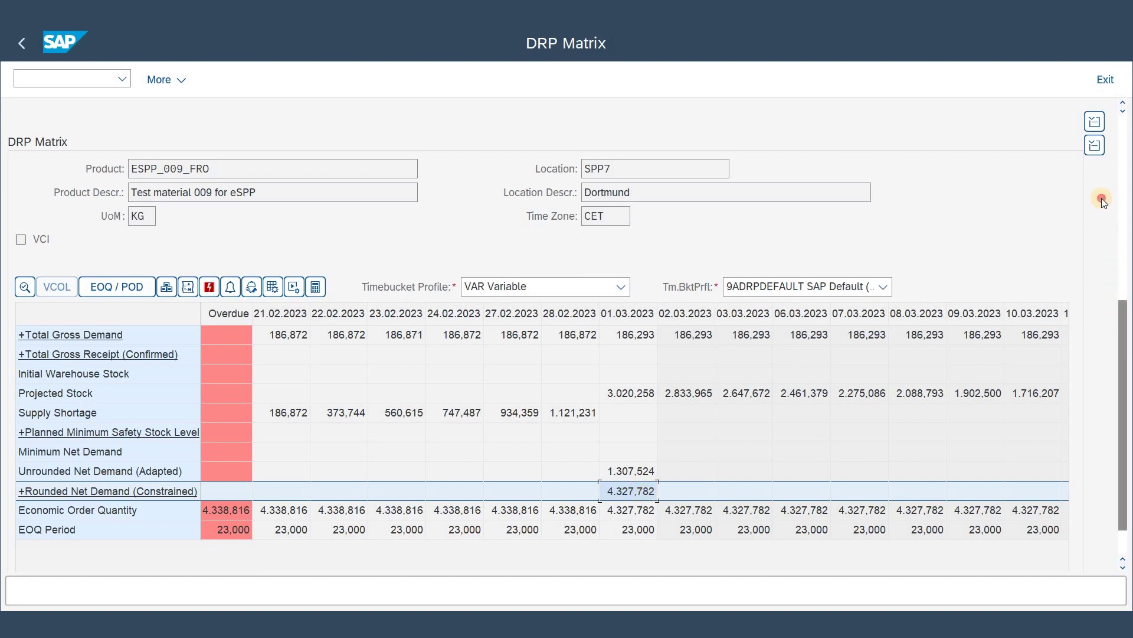
Step: Display the DRP matrix for the level 2 location SPP1 Duesseldorf
scroll(1103, 201, up, 5)
click(111, 301)
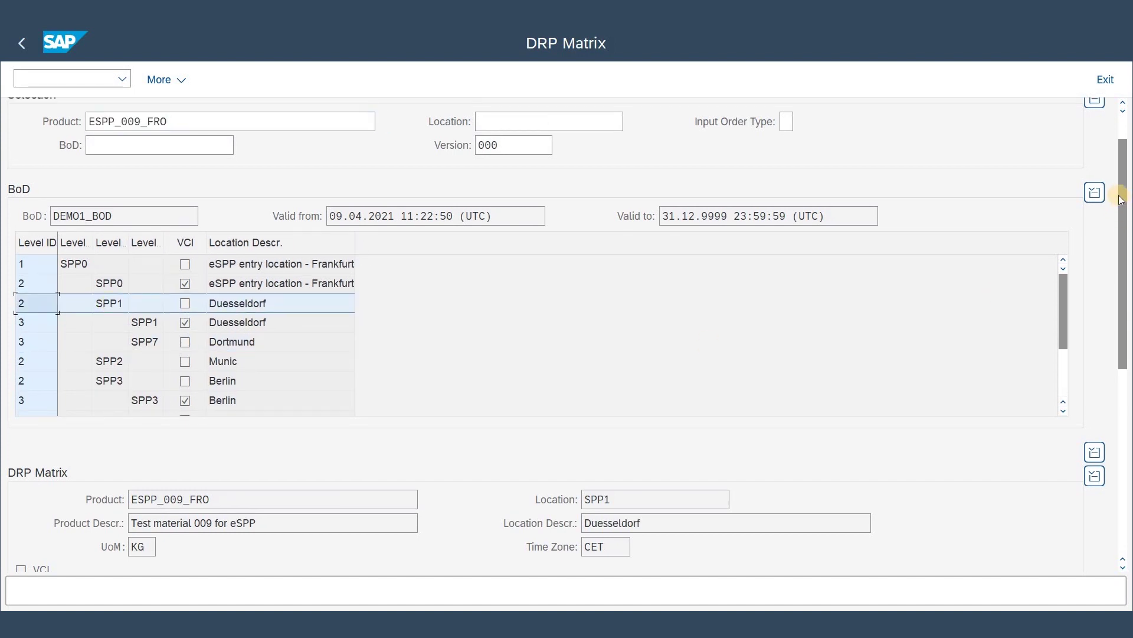
drag(1126, 229, 1127, 354)
scroll(1127, 354, down, 1)
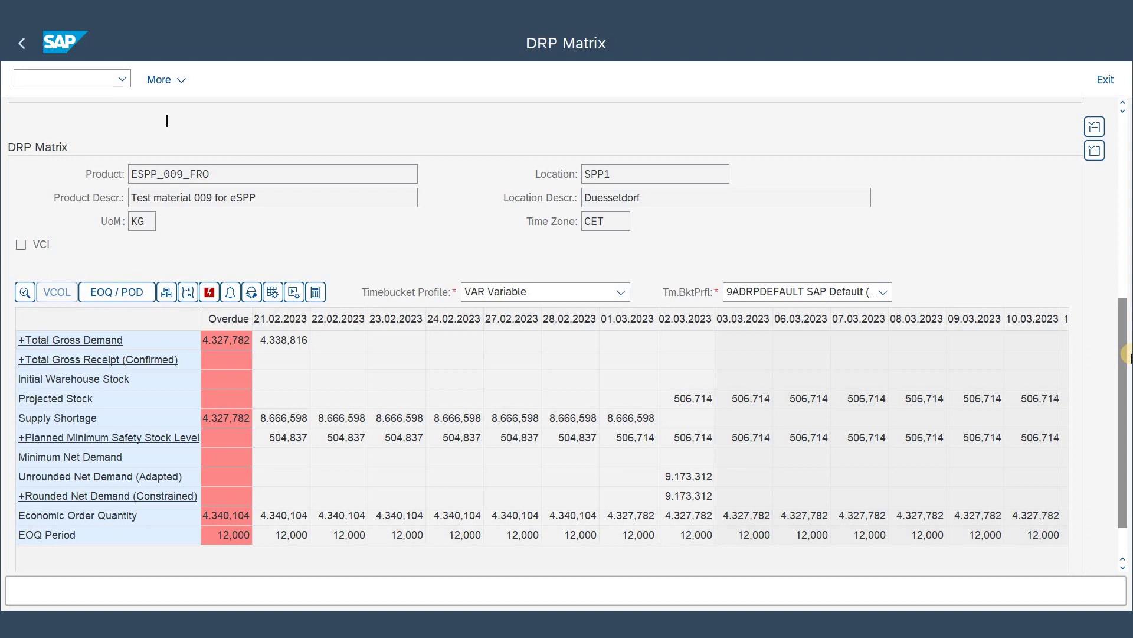
Step: Break down Duesseldorf's Total Gross Demand to Planned Distribution Demand by location, and examine the adapted unrounded net demand for 02.03.2023
click(86, 341)
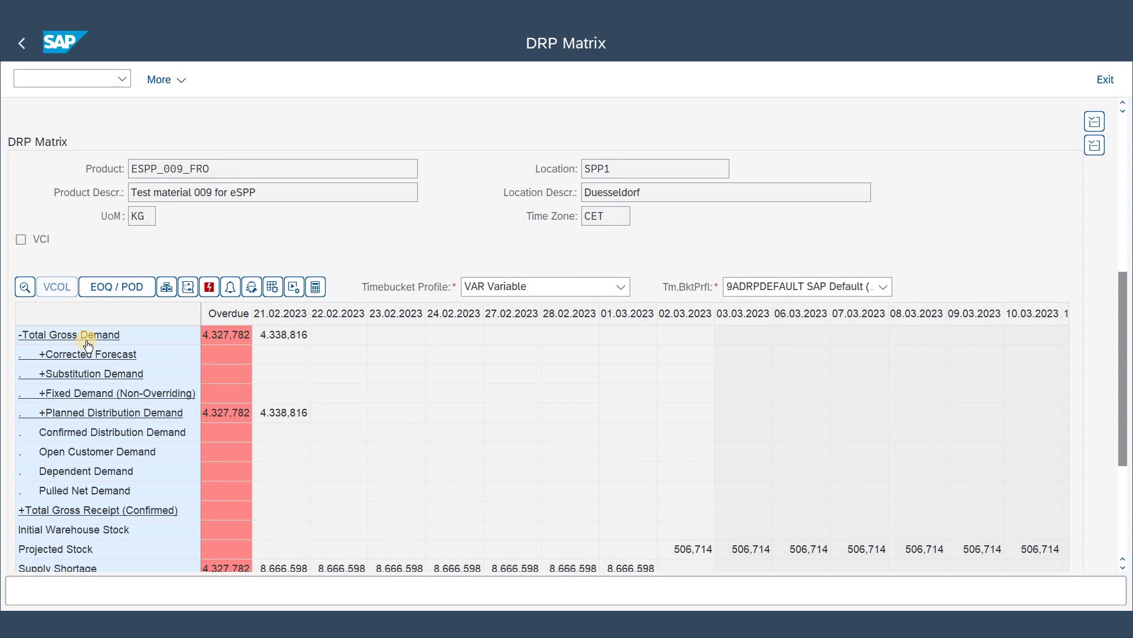
click(117, 413)
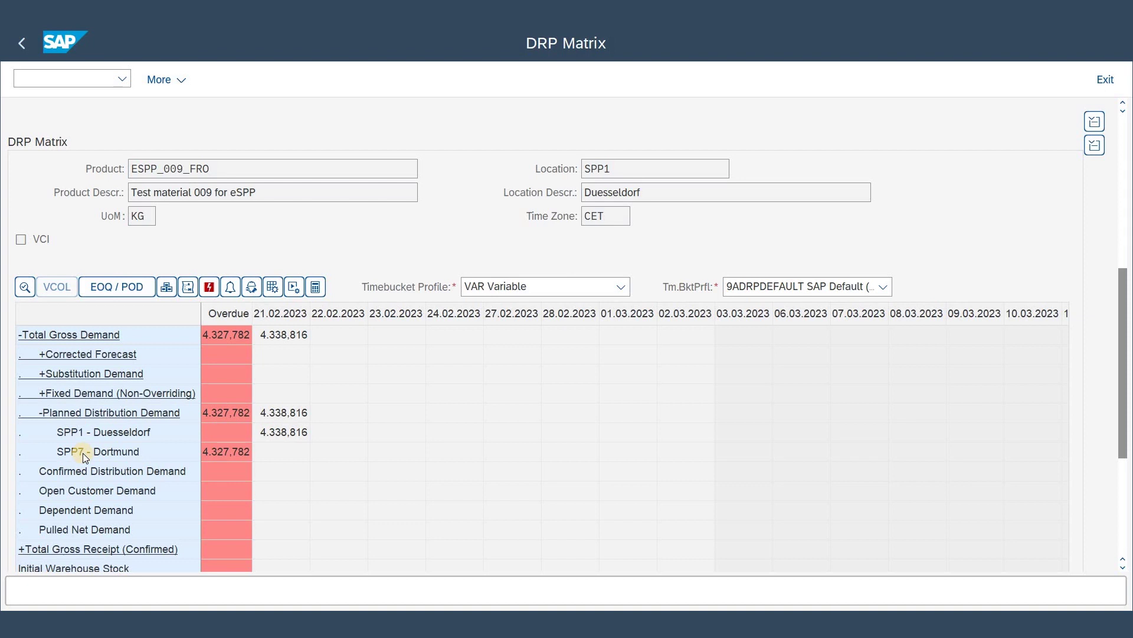
drag(1124, 289, 1124, 363)
scroll(785, 377, down, 1)
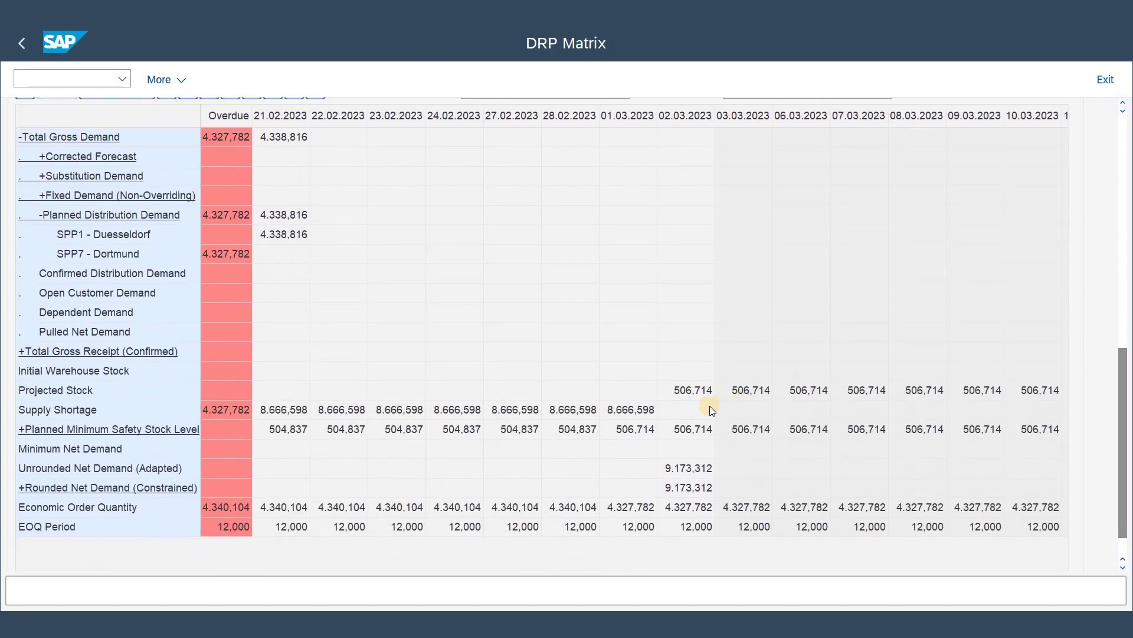
click(696, 468)
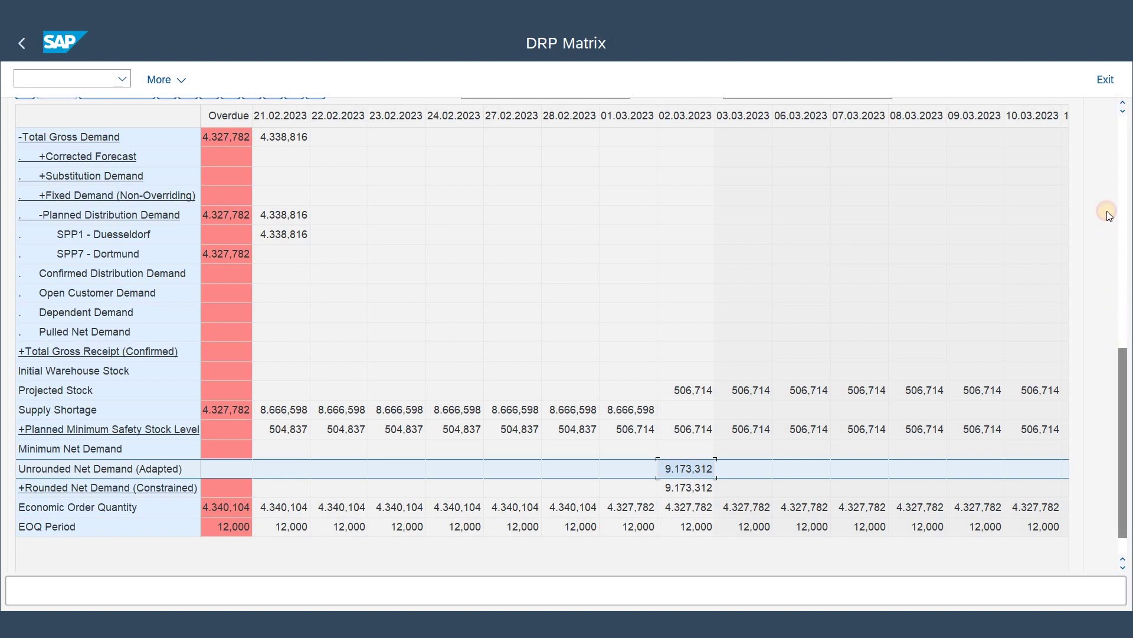
Step: Display the DRP matrix for the level 1 entry location SPP0 Frankfurt and review its time buckets and key figures
scroll(1107, 211, up, 10)
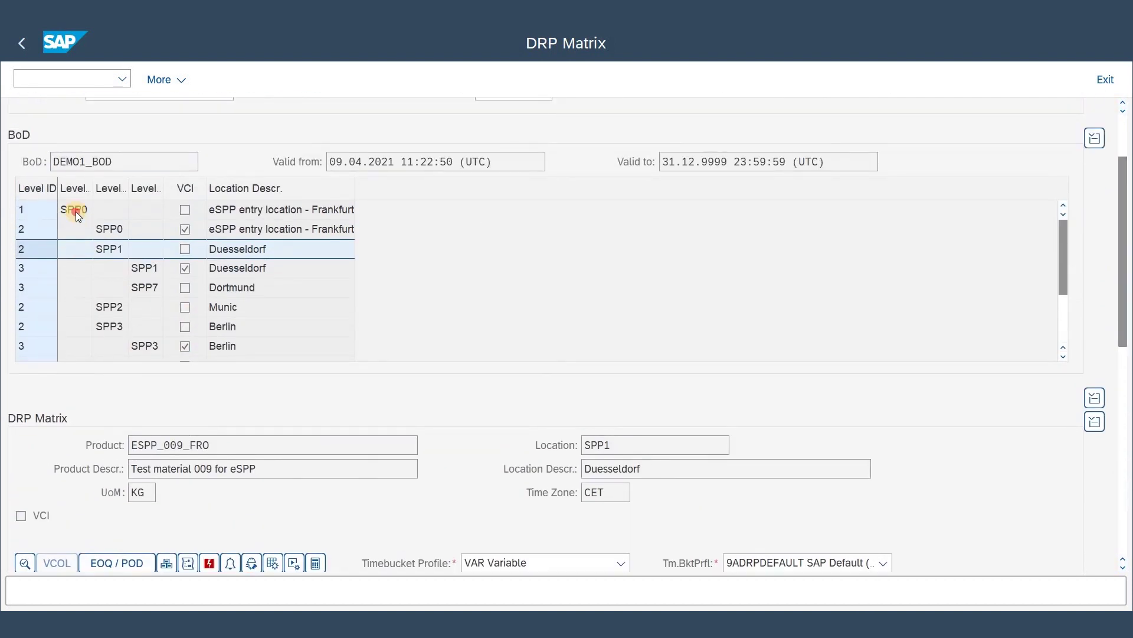
click(75, 212)
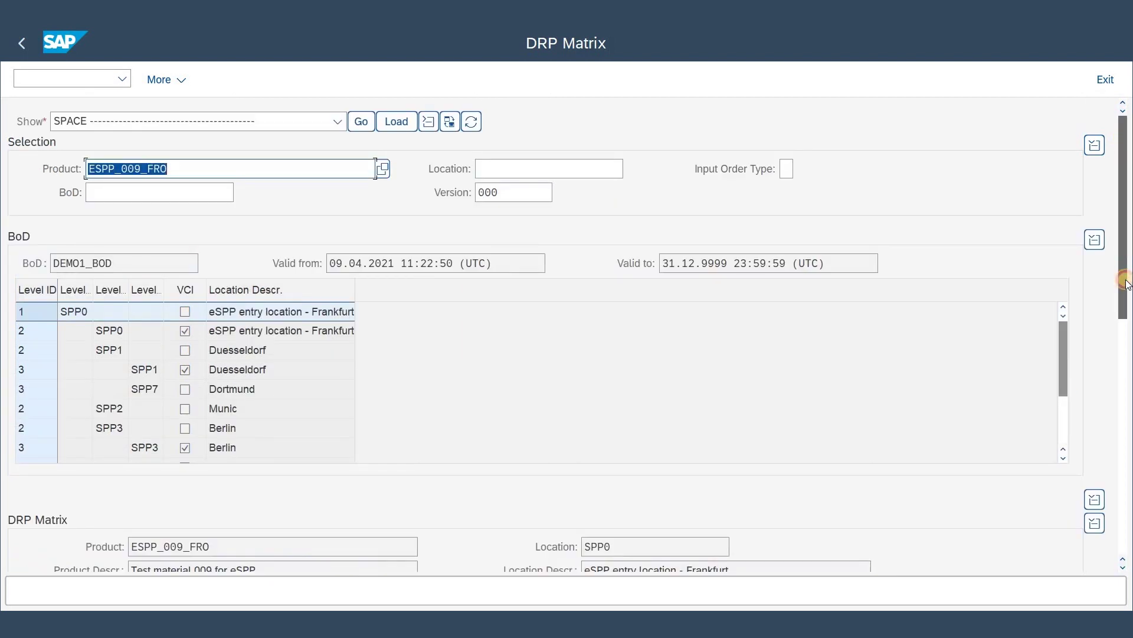
drag(1124, 248, 1127, 322)
scroll(1126, 322, down, 5)
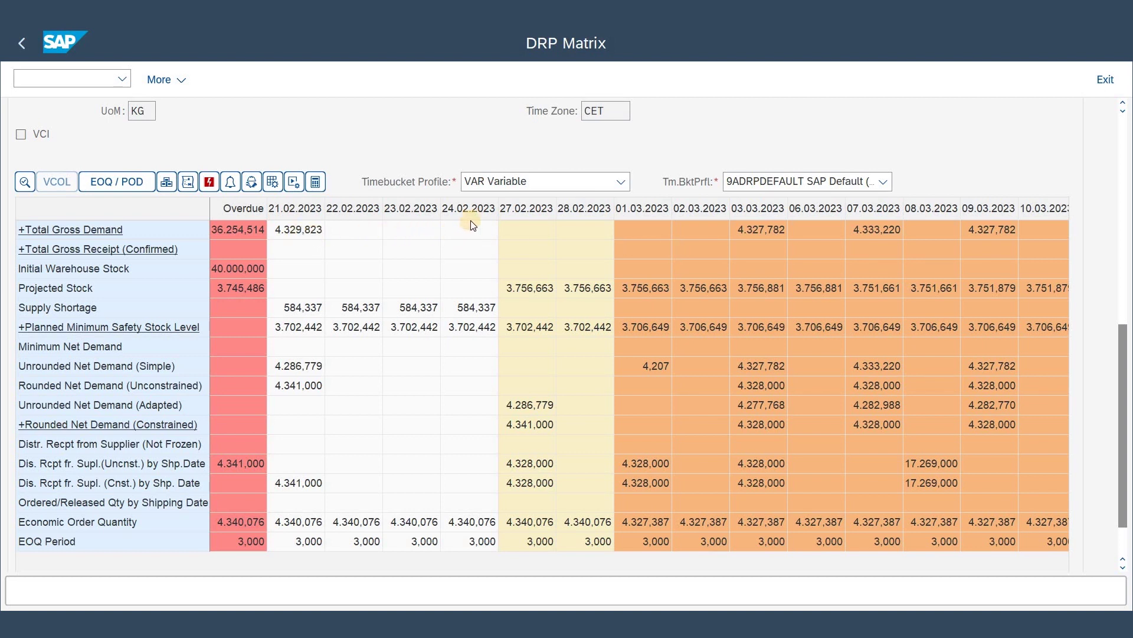
mouse_move(471, 220)
drag(1125, 348, 1116, 273)
scroll(1126, 342, down, 5)
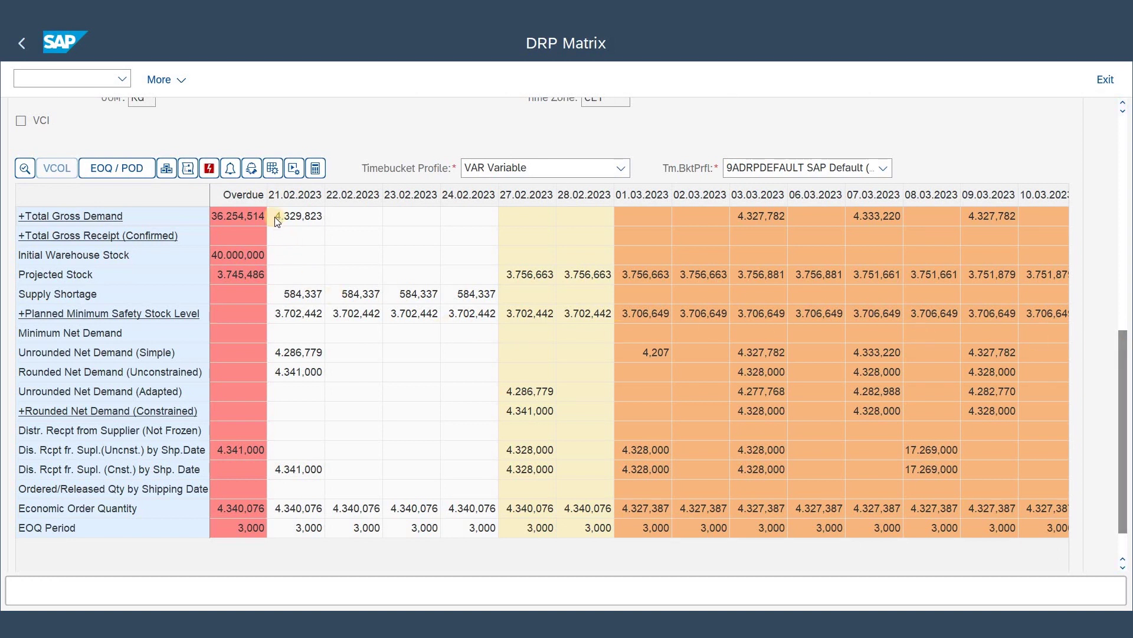
Step: Expand Frankfurt's Total Gross Demand to the Planned Distribution Demand per location, review it, and collapse the breakdown
click(112, 219)
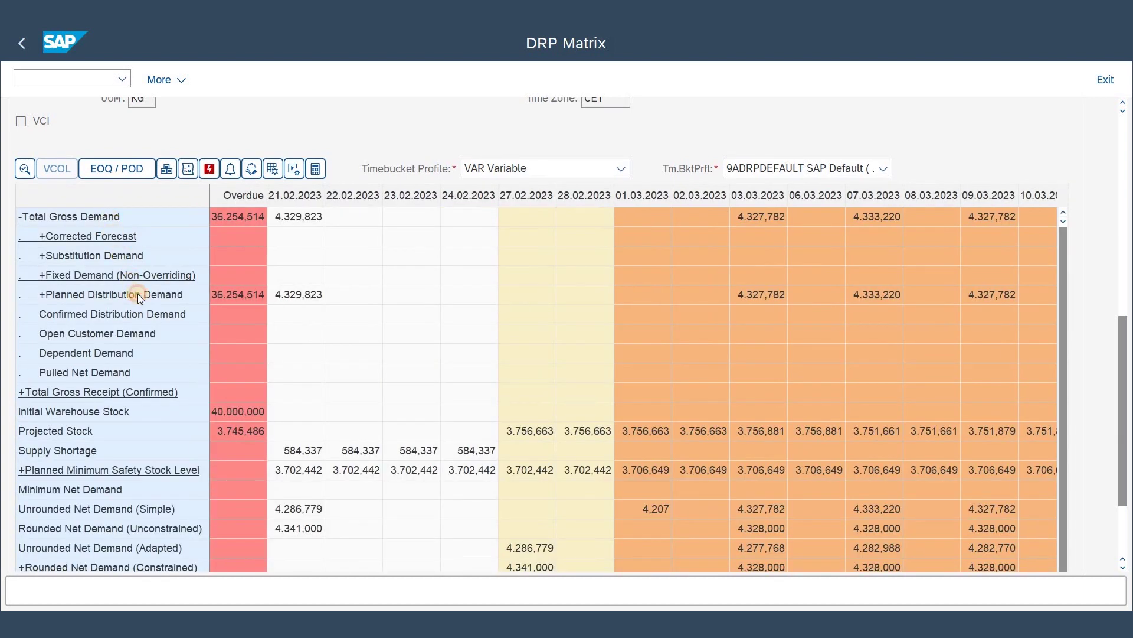
click(138, 294)
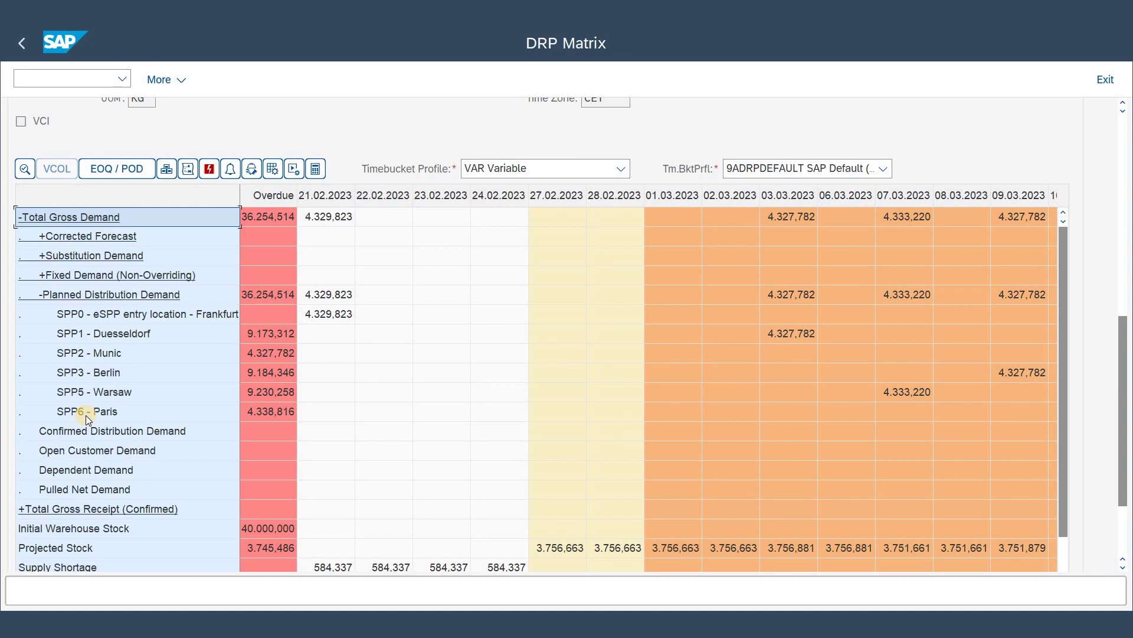
click(79, 218)
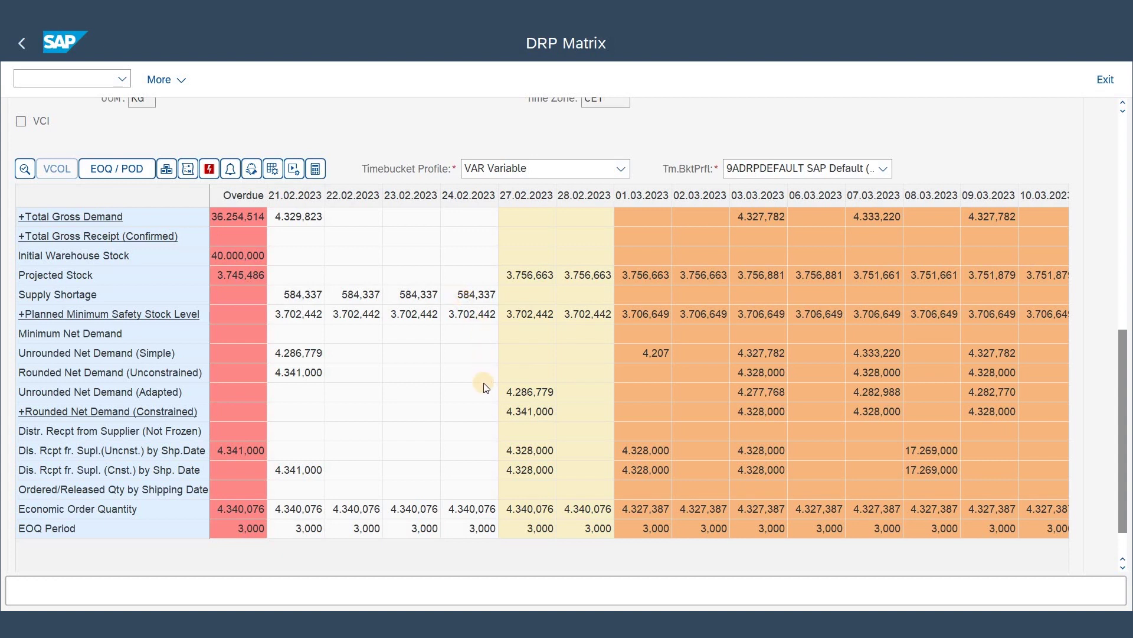
Step: Examine Frankfurt's adapted unrounded net demand and constrained rounded net demand for 27.02.2023
click(521, 398)
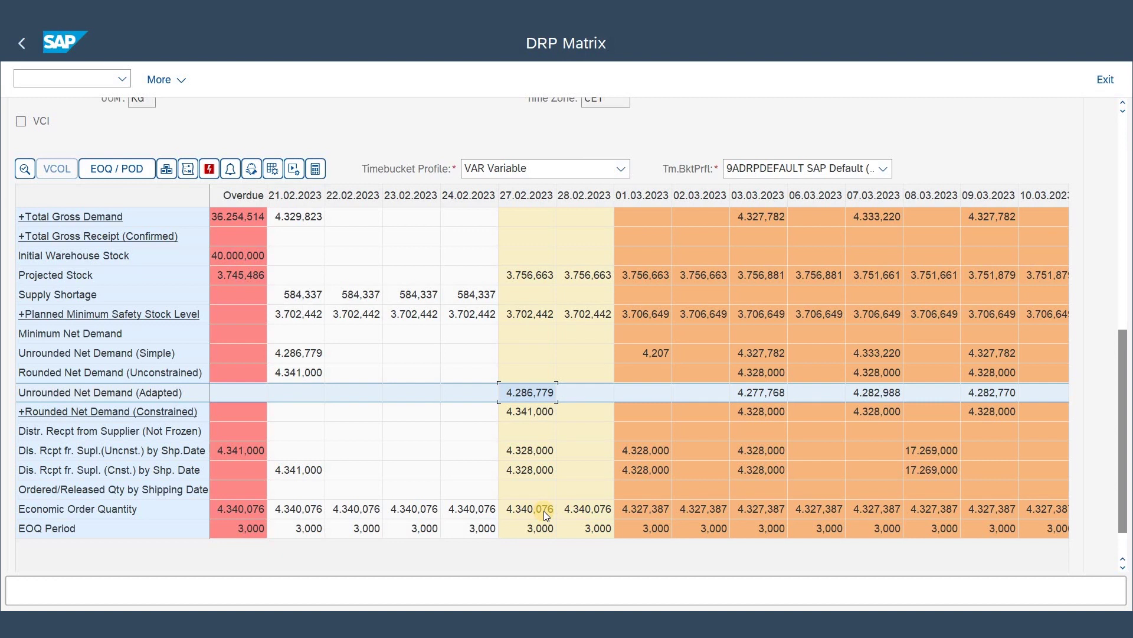
click(521, 416)
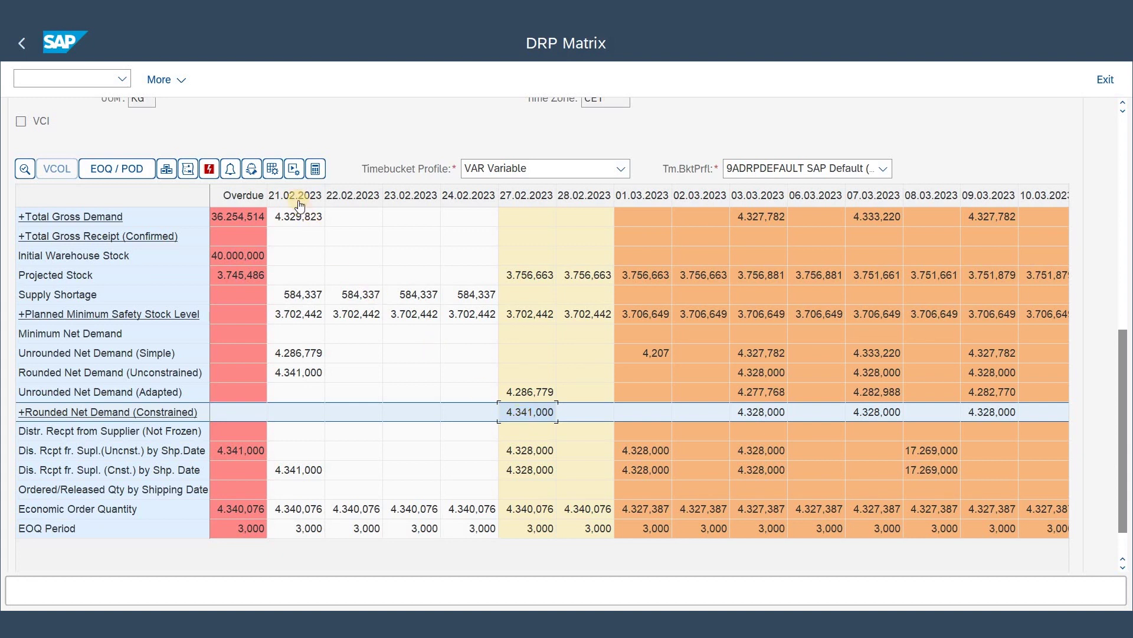
Step: Run an ad-hoc DRP service with service profile DRP_SRV for product ESPP_009_FRO
click(296, 169)
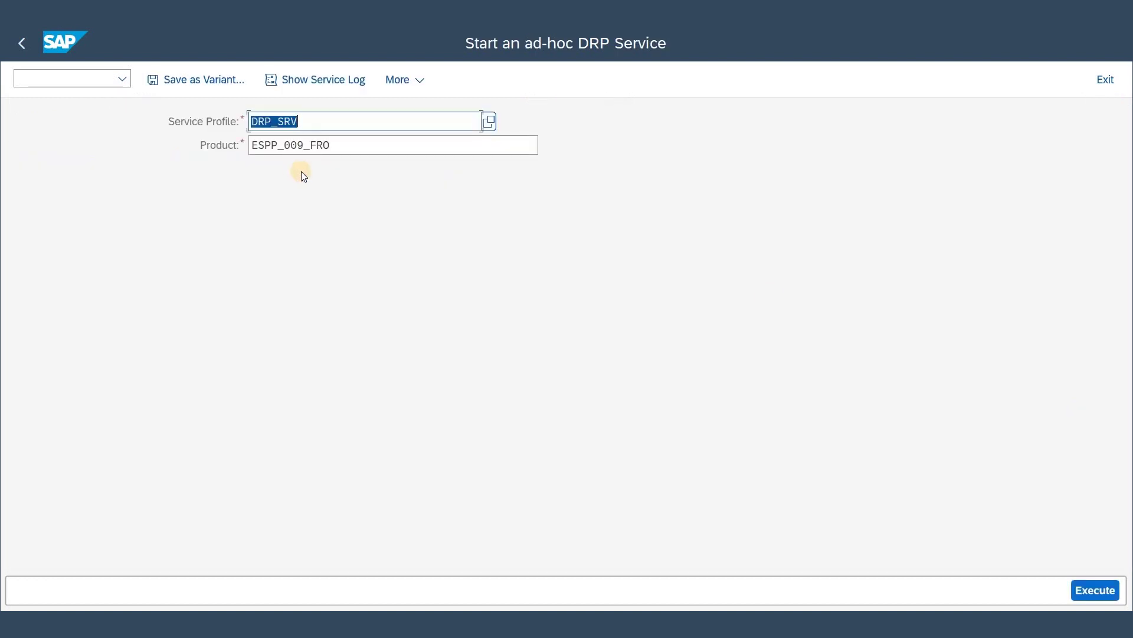
click(1109, 595)
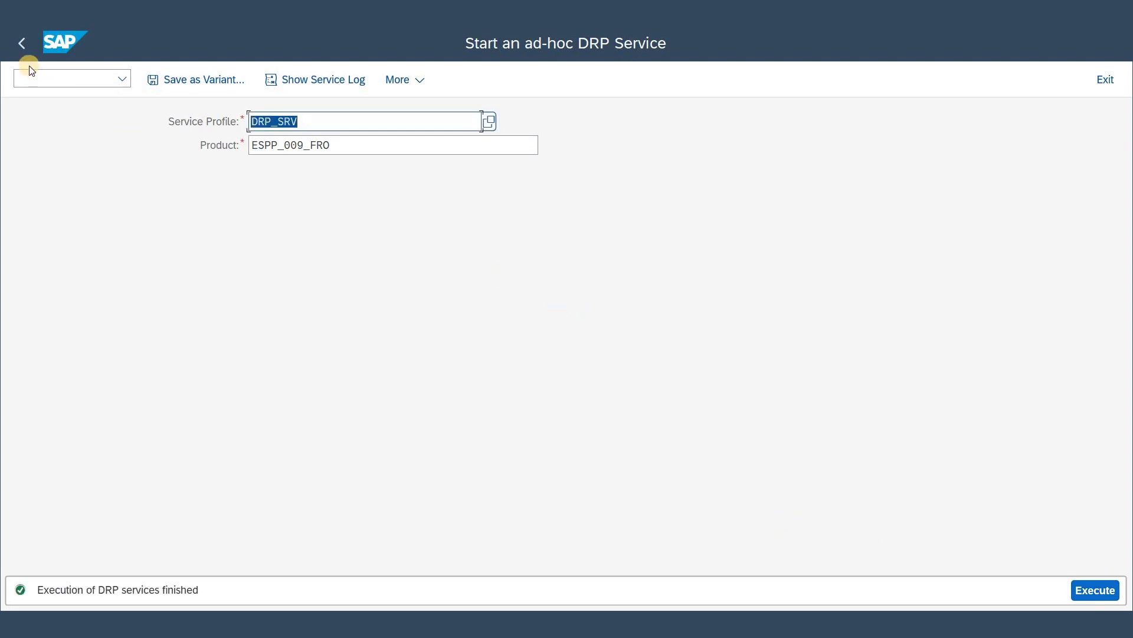
Step: Open the external procurement schedule for product ESPP_009_FRO at location SPP0 from the DRP matrix and review its purchase requisitions
click(23, 47)
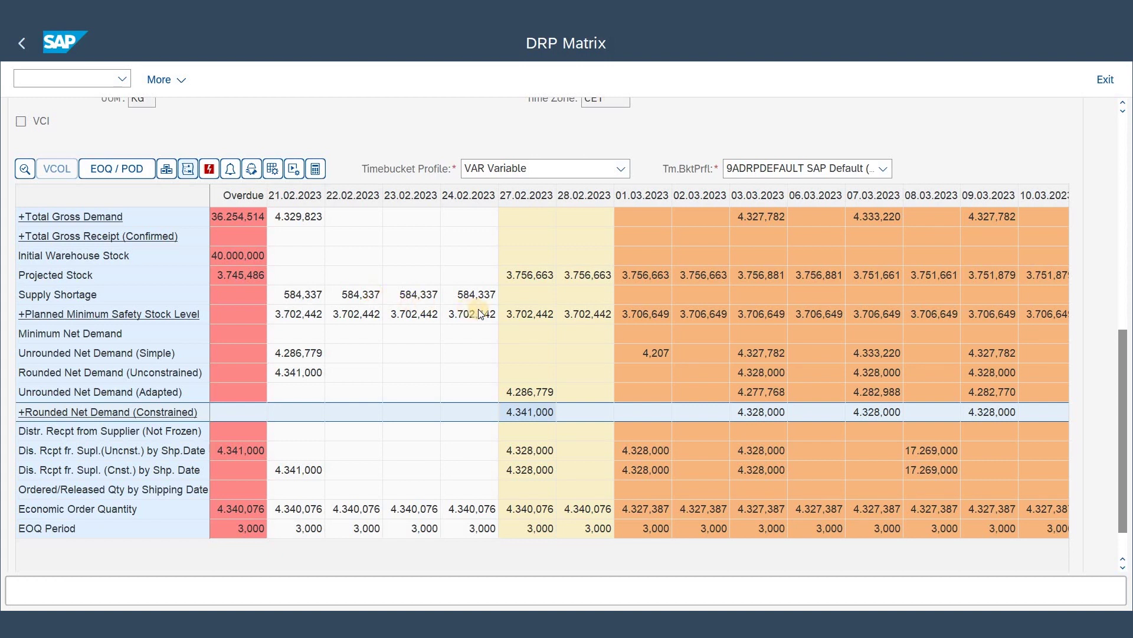
click(272, 170)
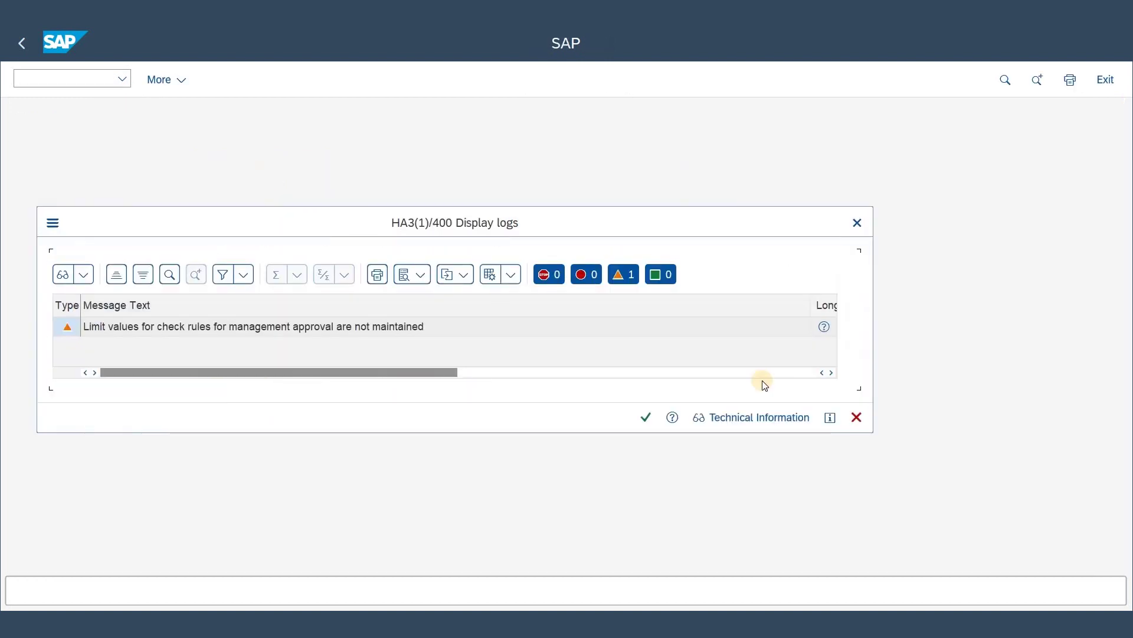
click(646, 418)
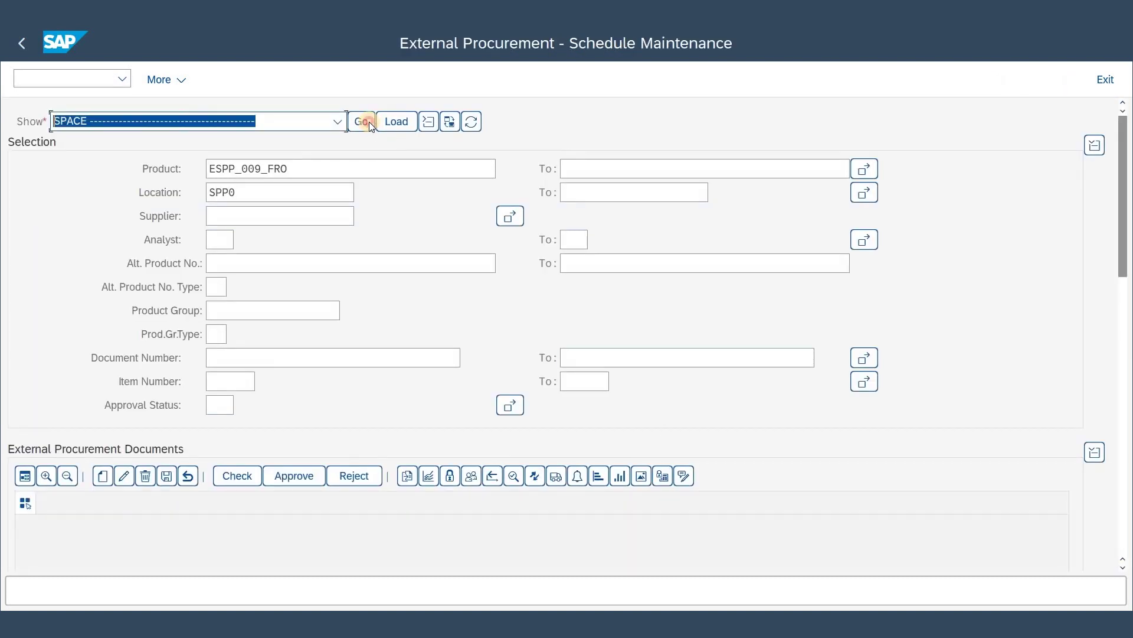
click(369, 122)
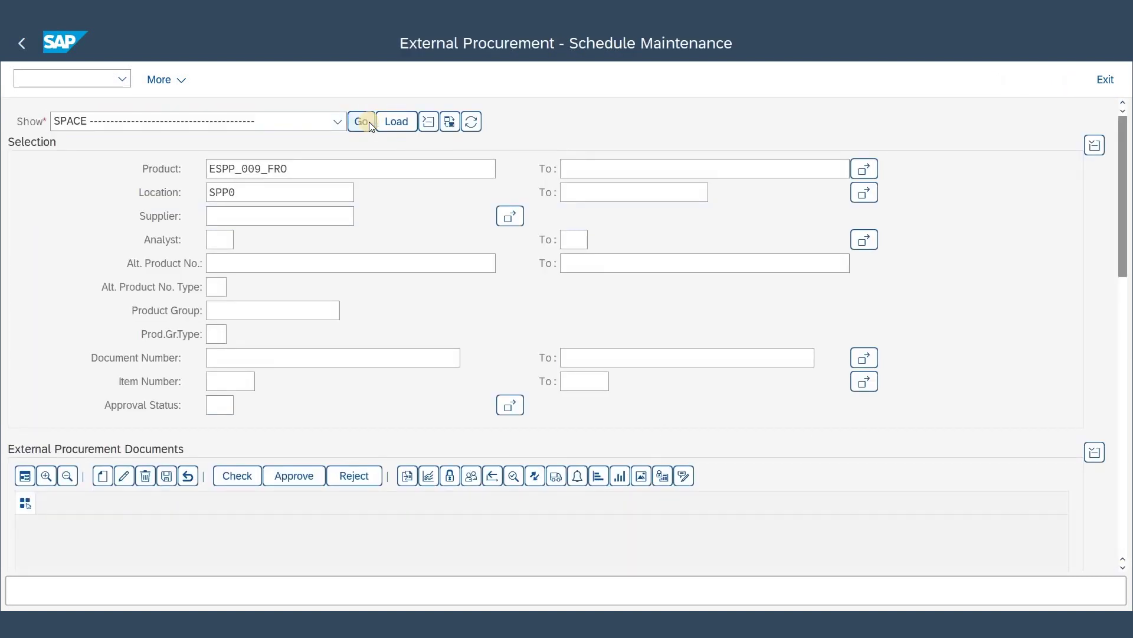
drag(1123, 129, 1126, 213)
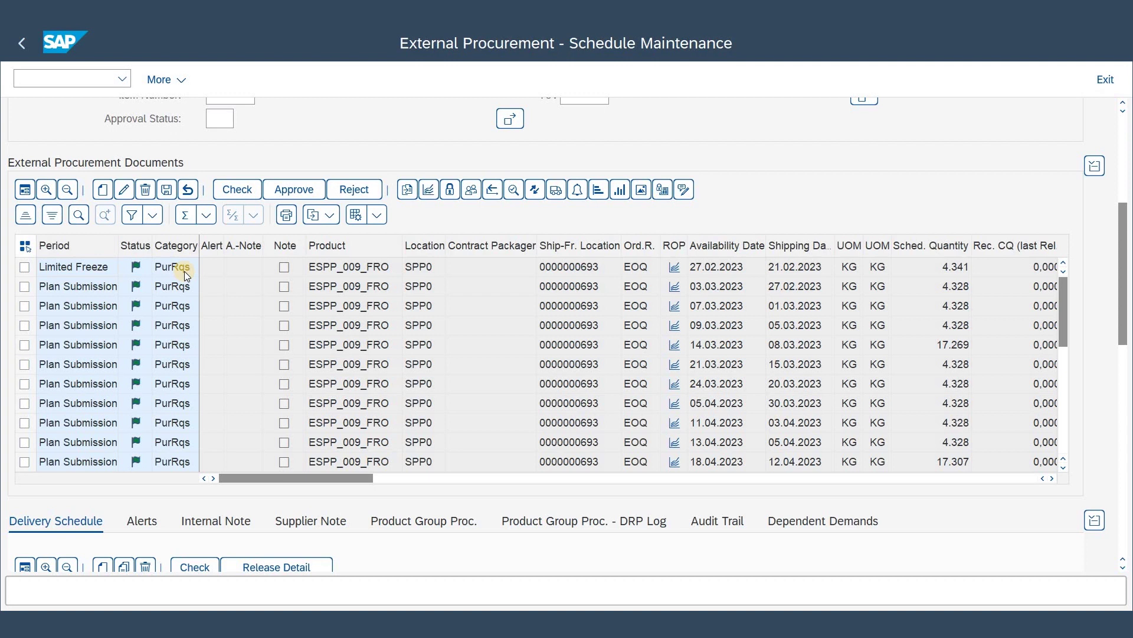
scroll(228, 248, up, 3)
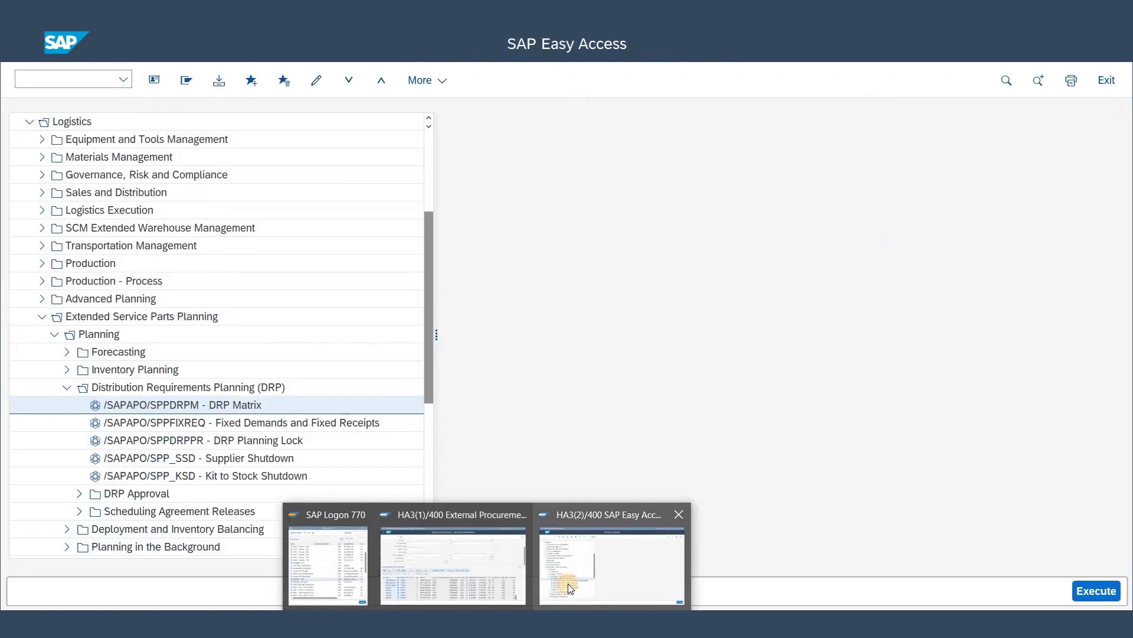
Step: In the second SAP session, open Fixed Demands and Fixed Receipts and list entries for product ESPP_009_FRO at location SPP2, including deleted ones
click(568, 584)
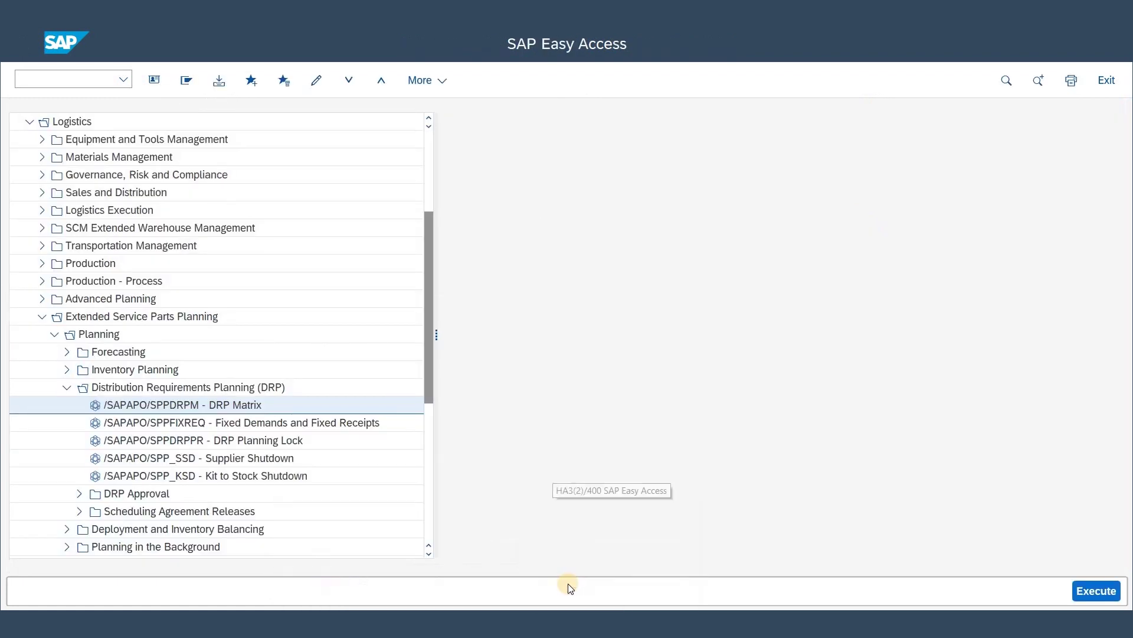
double_click(317, 423)
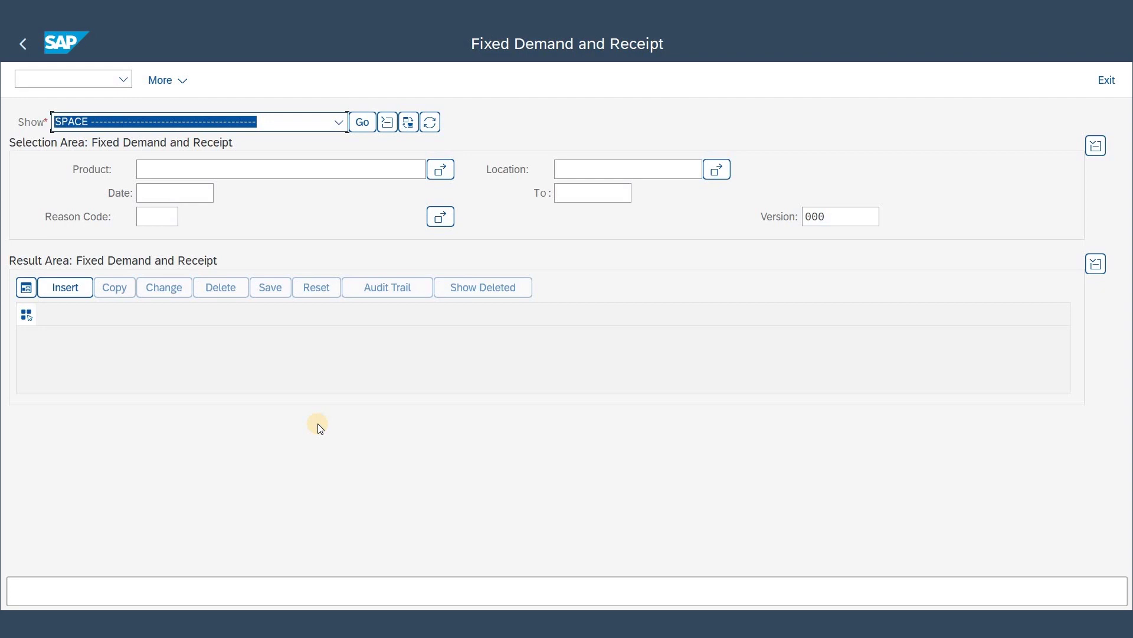
click(193, 167)
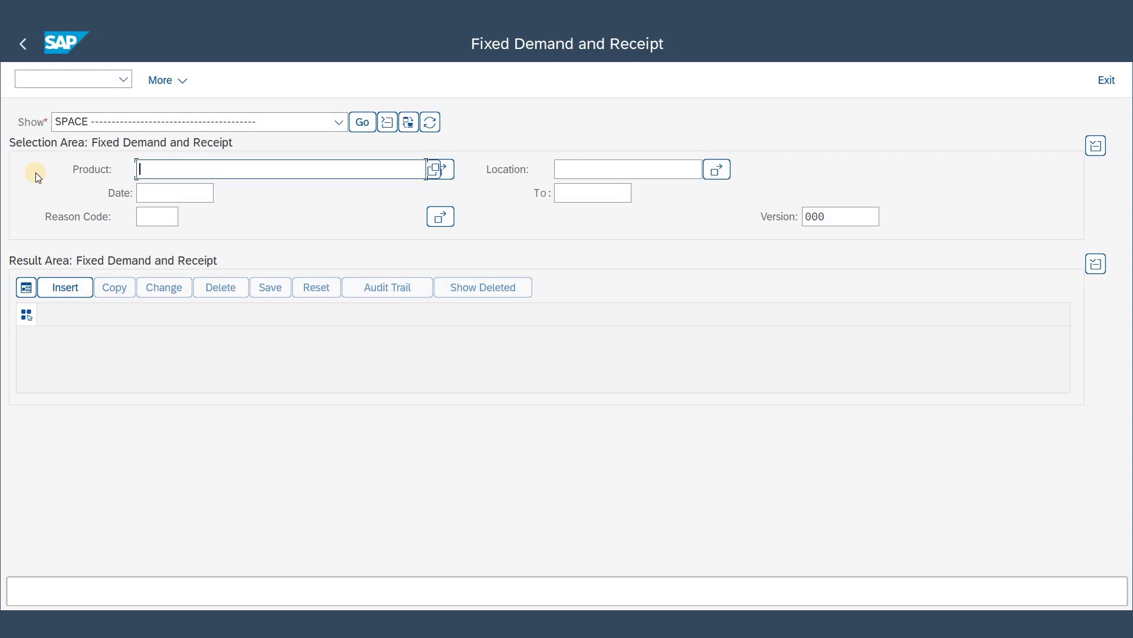
click(177, 190)
click(580, 171)
text(SPP2)
key(Return)
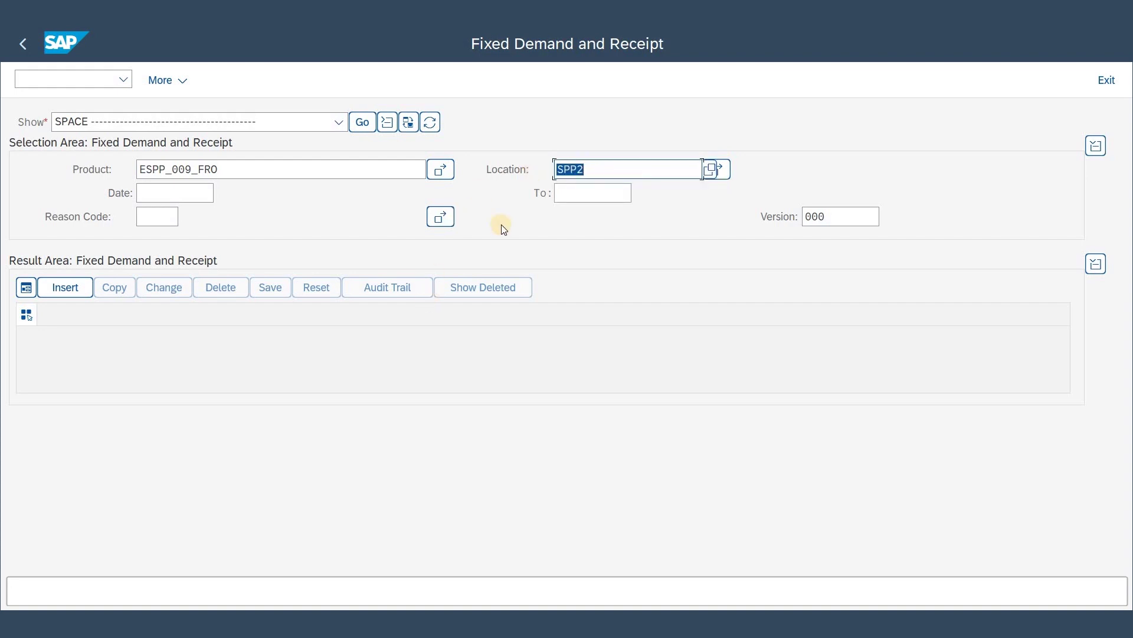
click(369, 128)
click(492, 290)
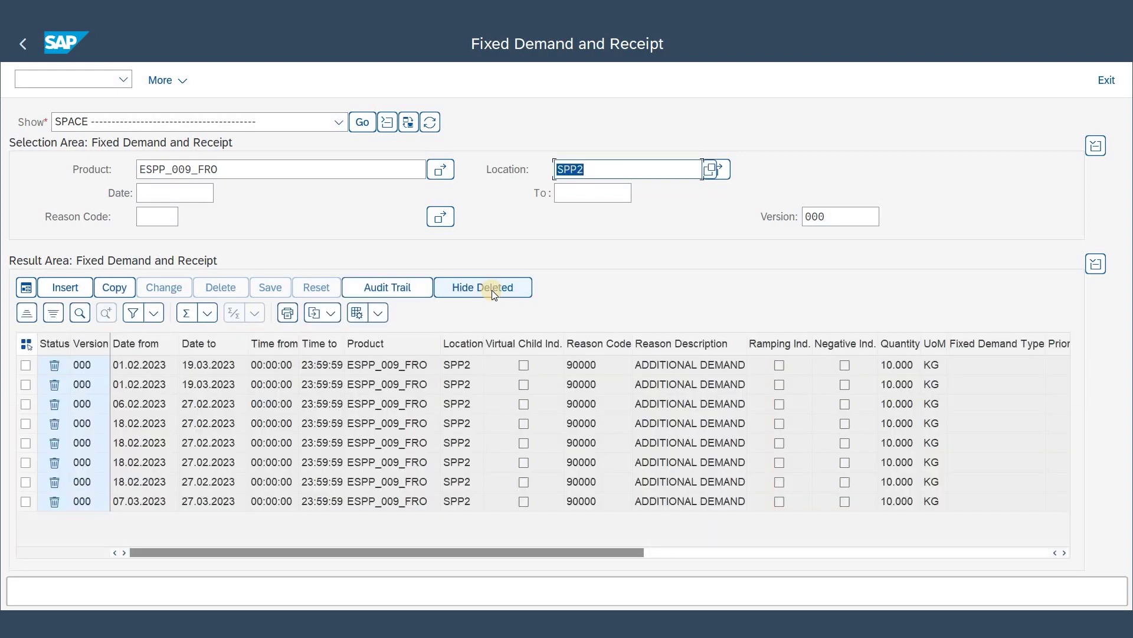
Step: Copy the deleted additional demand of 10.000 KG dated 07.03.2023 to 27.03.2023, save the copy, and leave the transaction
click(25, 502)
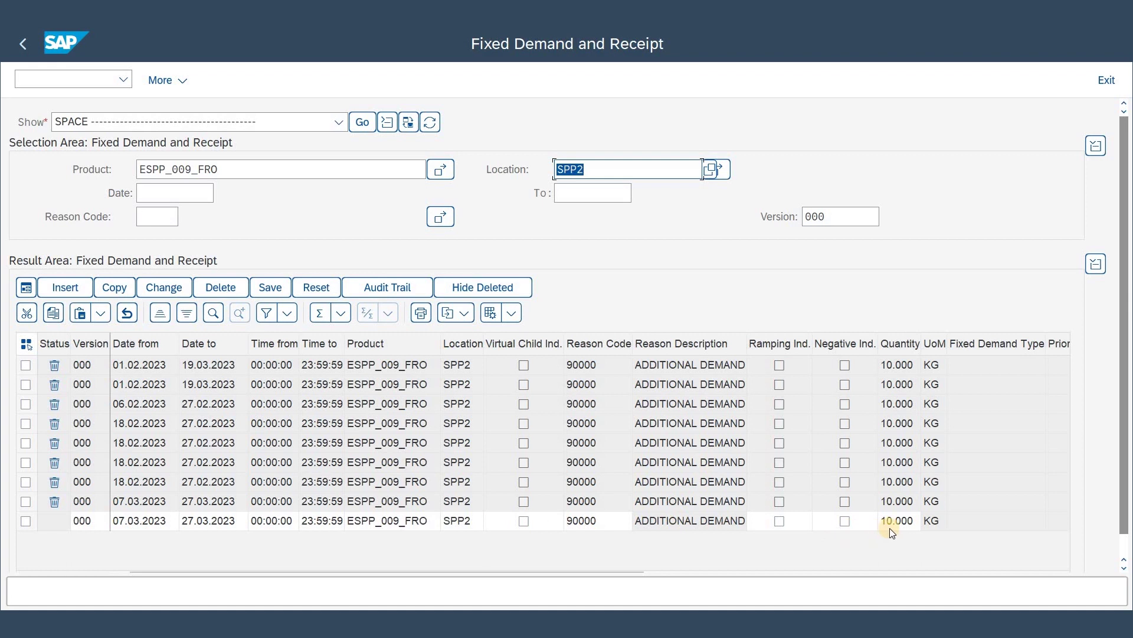
click(268, 292)
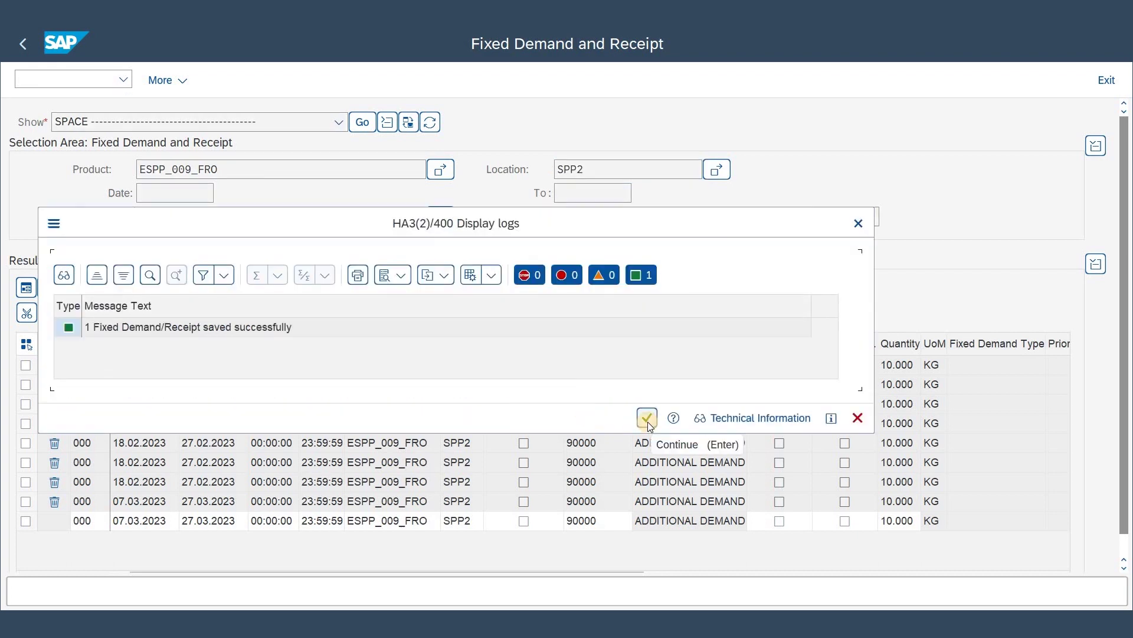
click(648, 422)
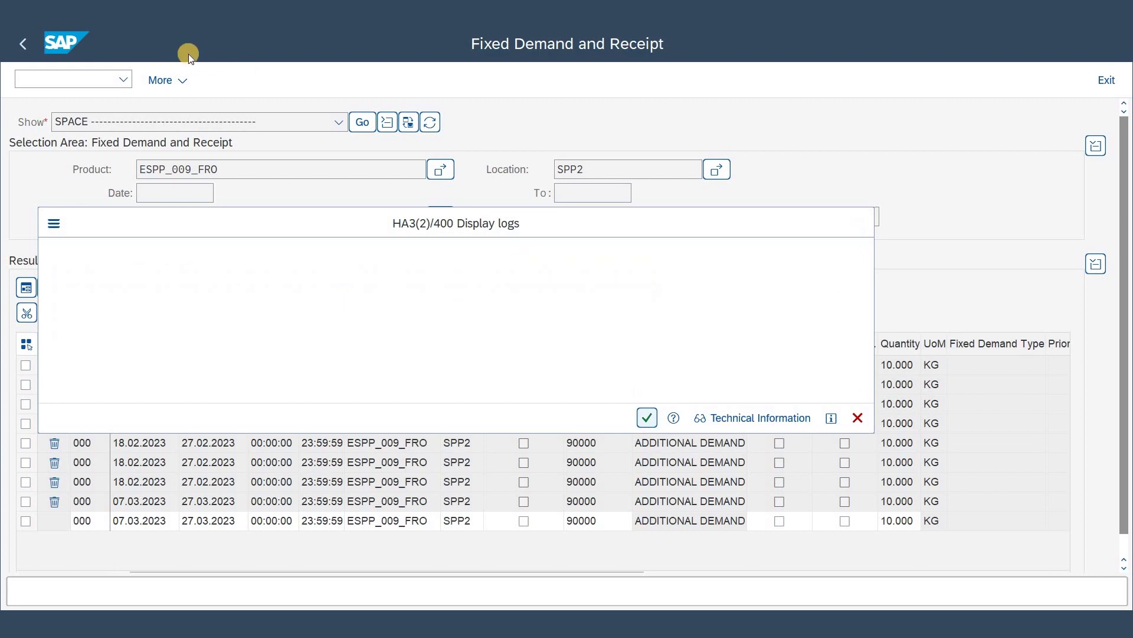
click(23, 43)
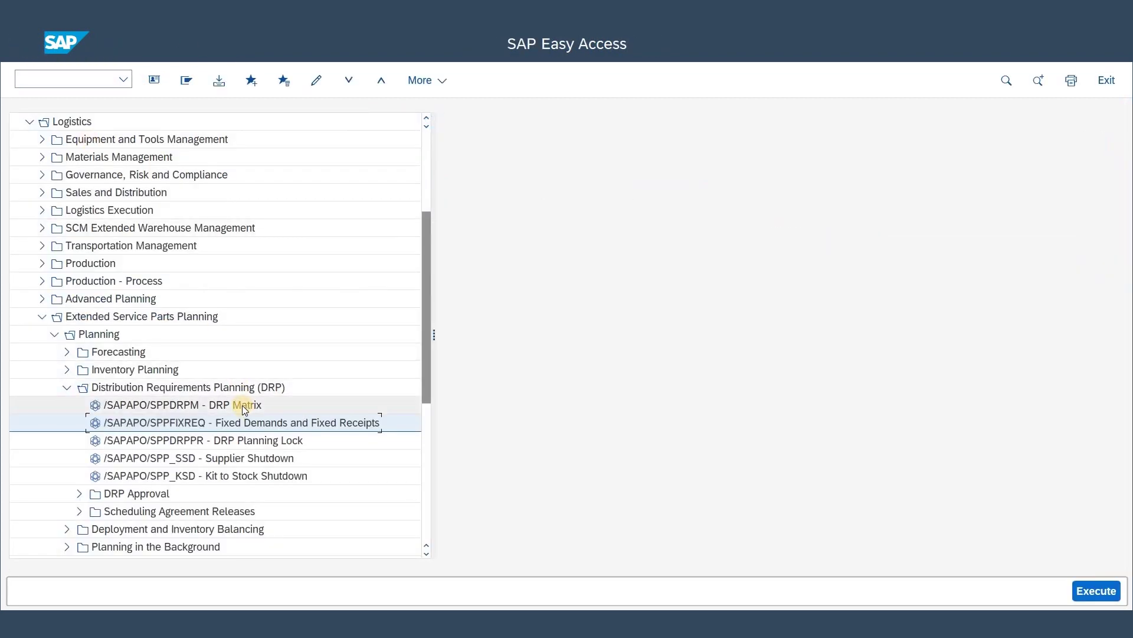
Step: Load product ESPP_009_FRO in the DRP Matrix without a location and display the matrix for level 2 location SPP2 Munic
double_click(241, 405)
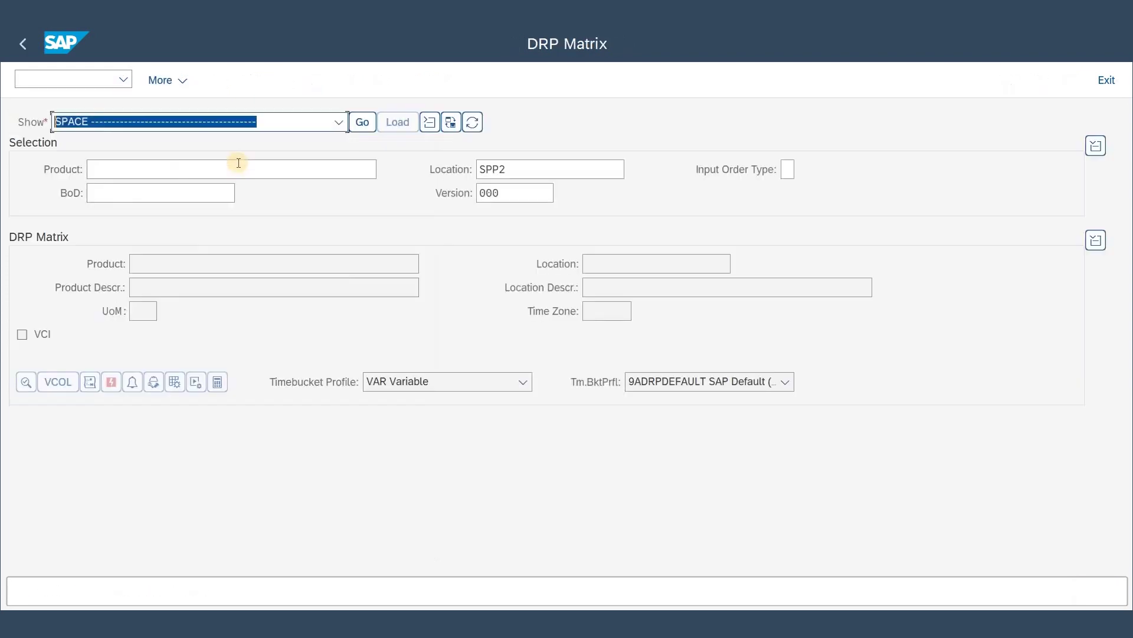
click(242, 167)
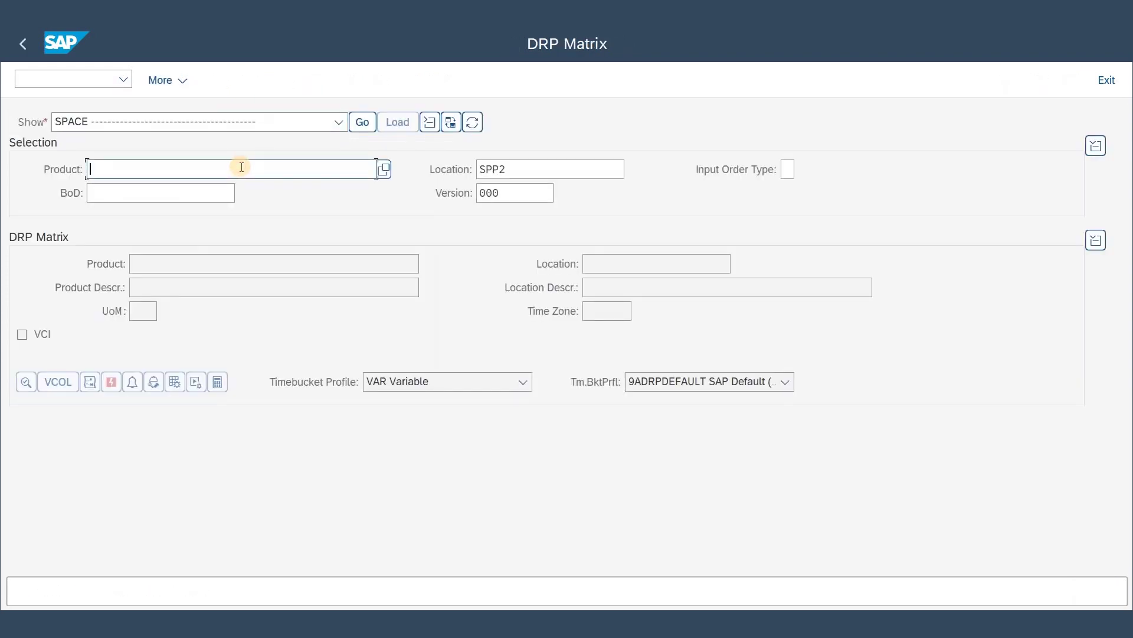
click(407, 192)
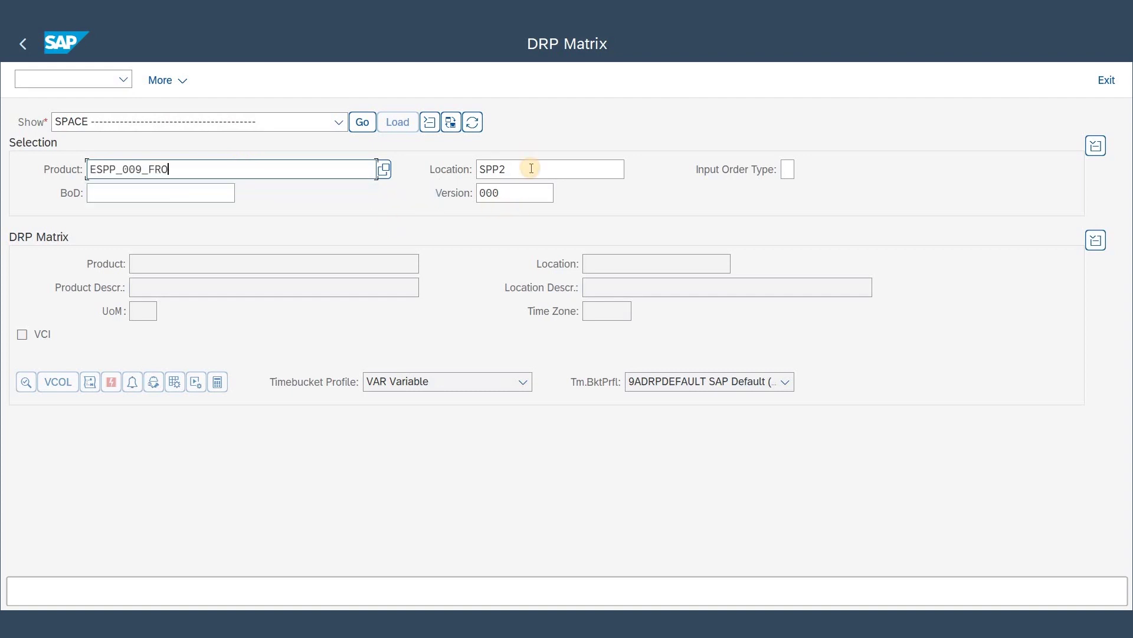
key(Tab)
key(BackSpace)
click(369, 119)
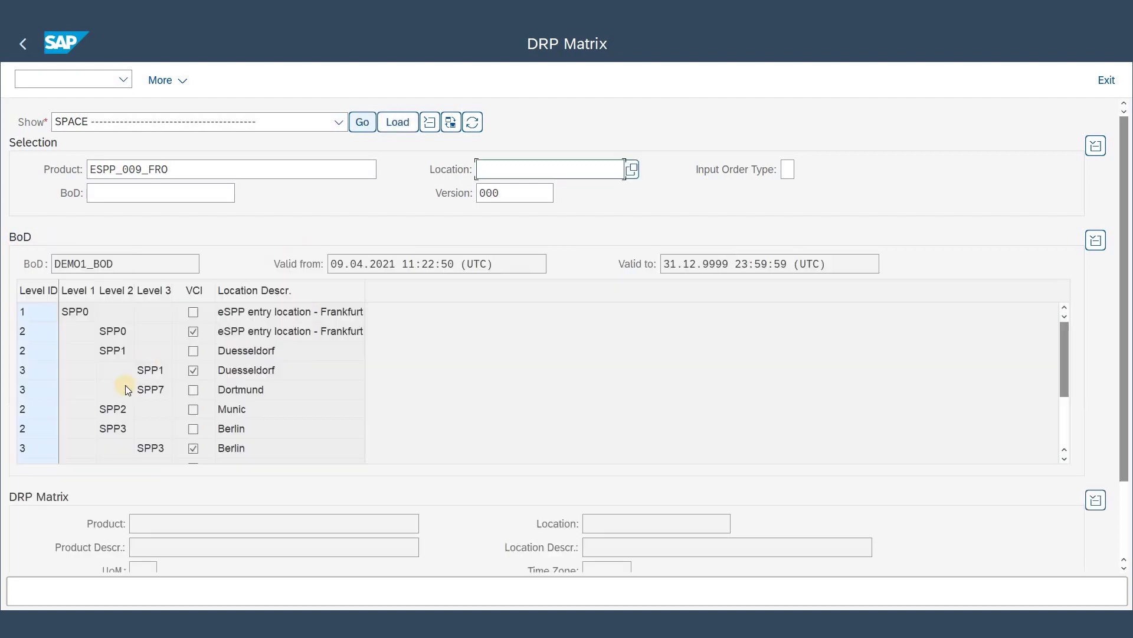
double_click(109, 412)
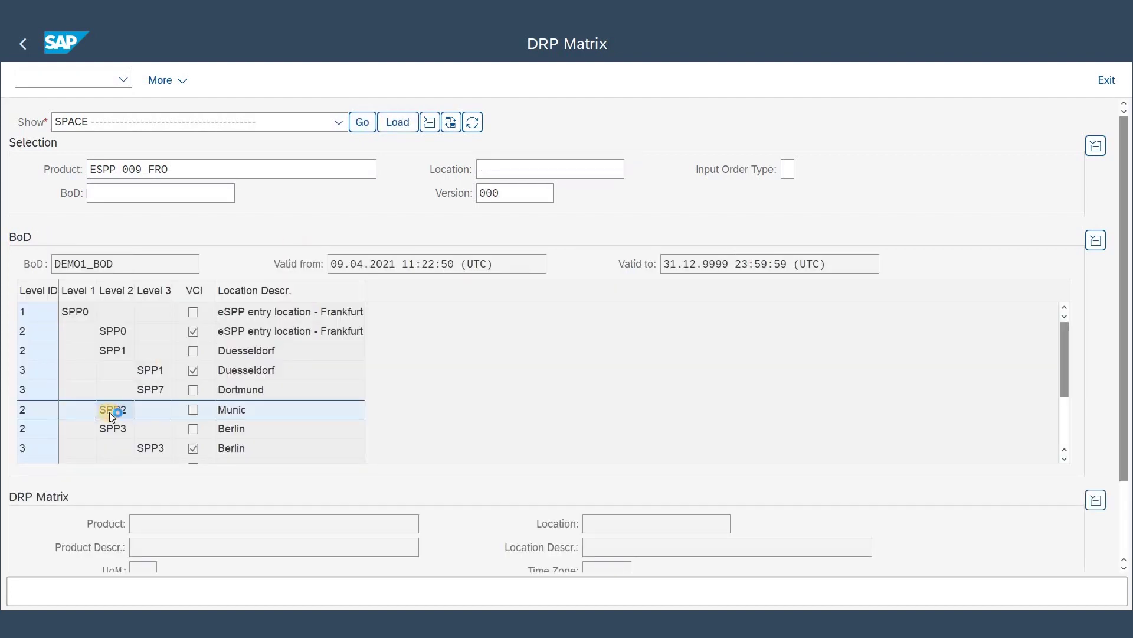
click(623, 169)
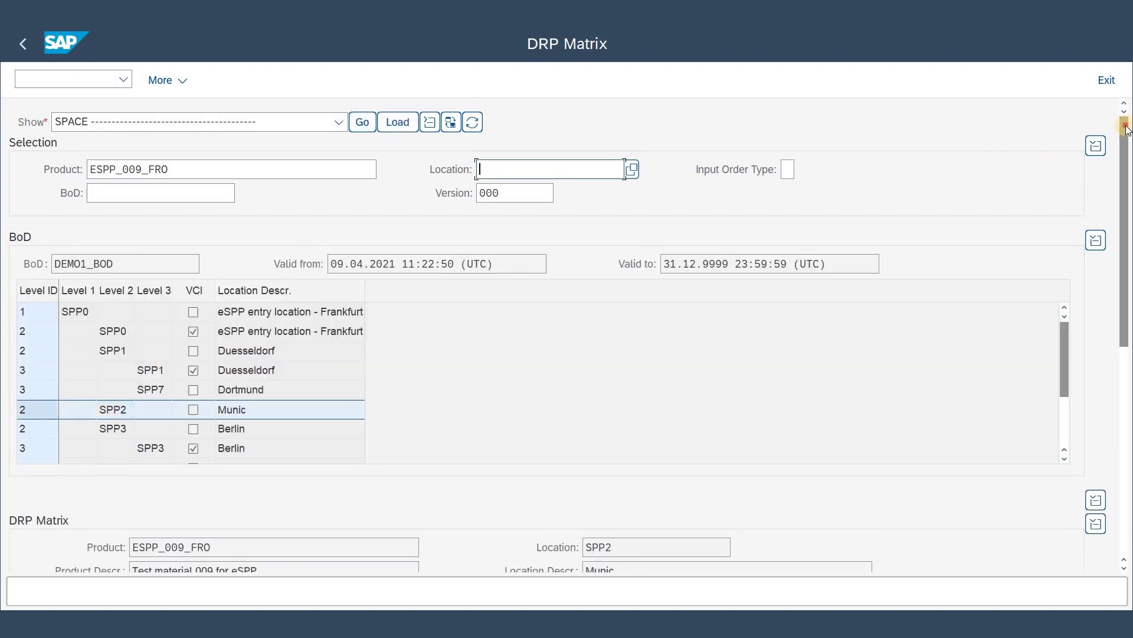
scroll(624, 170, down, 6)
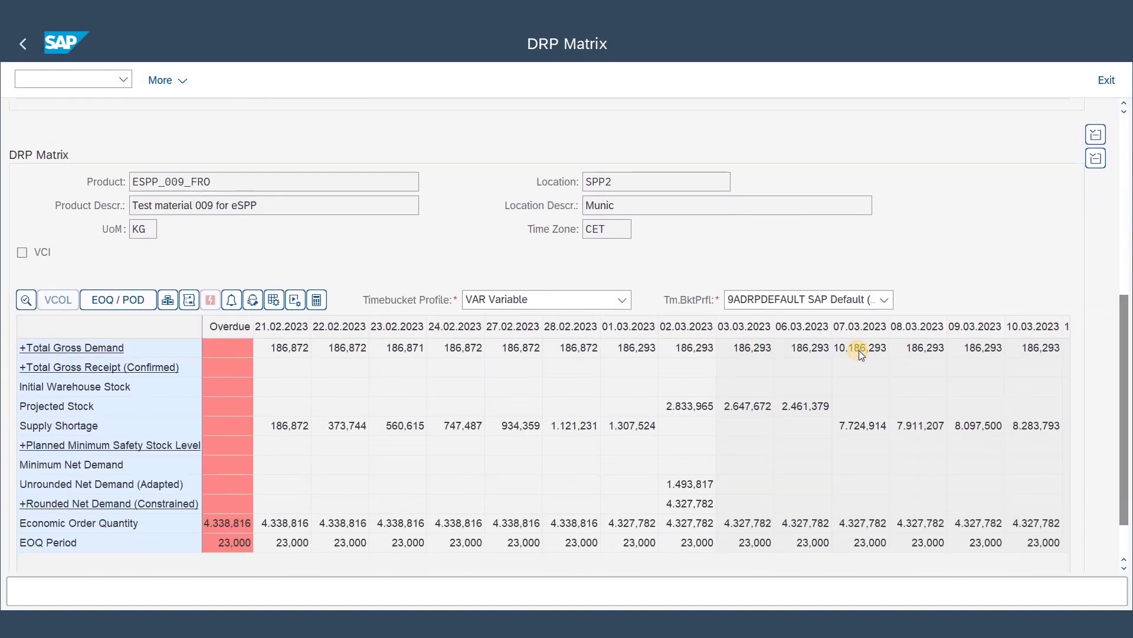
Step: Expand Munic's Total Gross Demand and examine the non-overriding fixed demand for 07.03.2023 along with the supply shortage
click(859, 350)
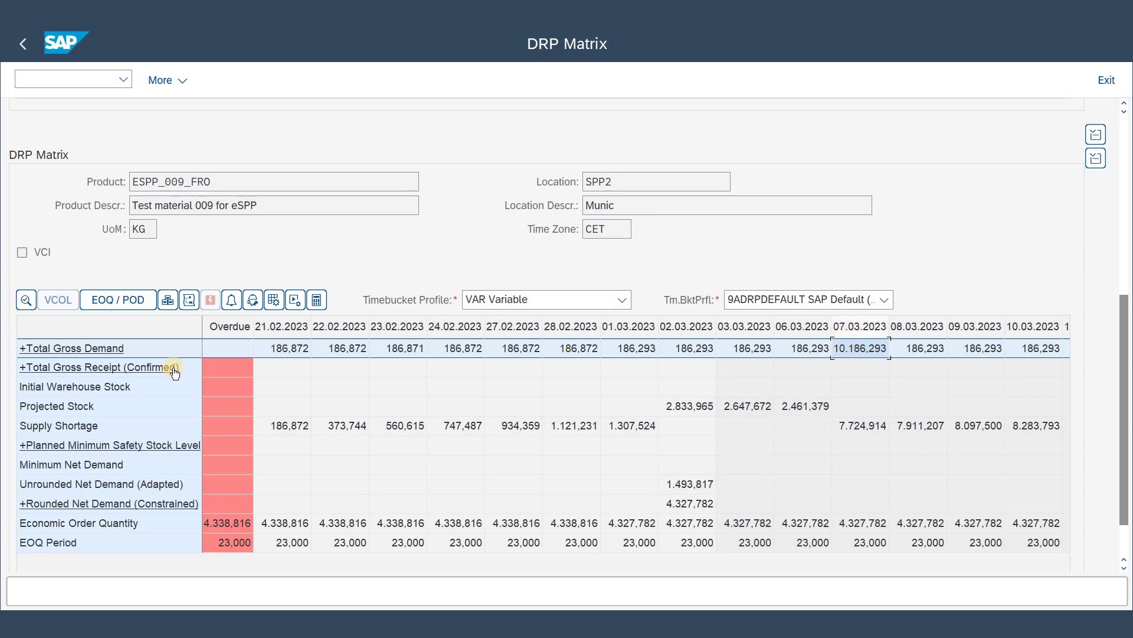
click(96, 349)
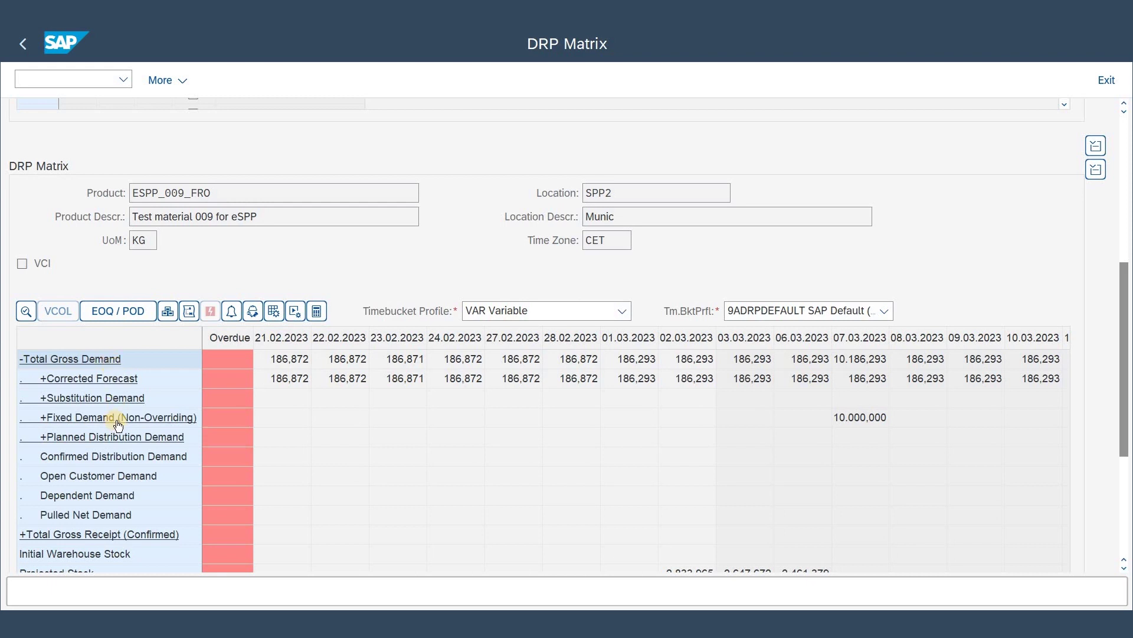
click(850, 422)
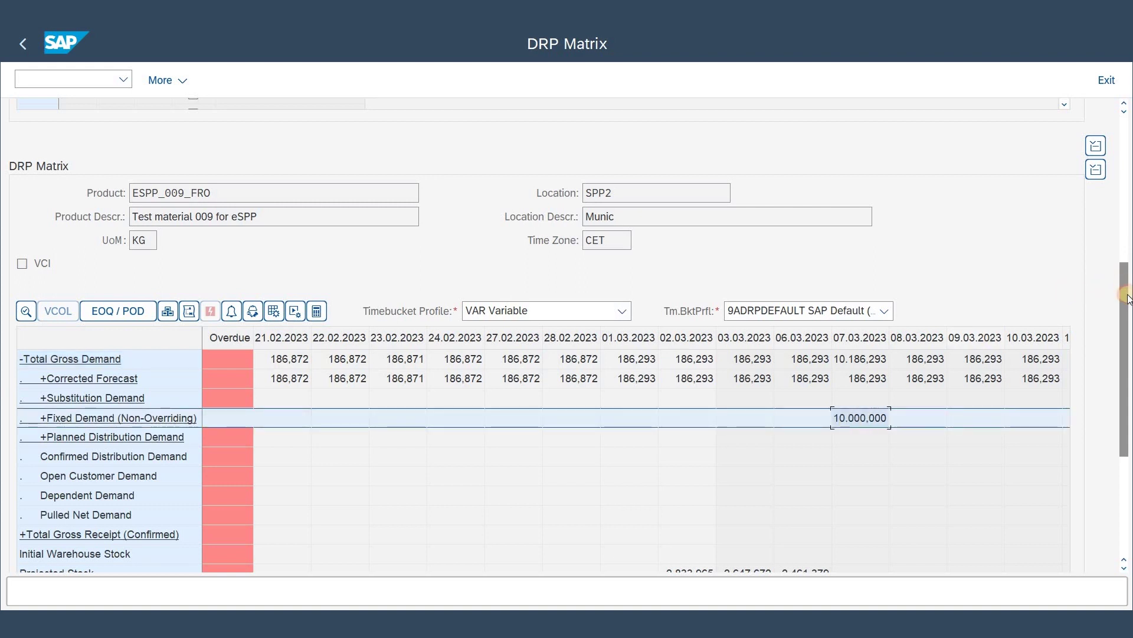
scroll(976, 312, down, 5)
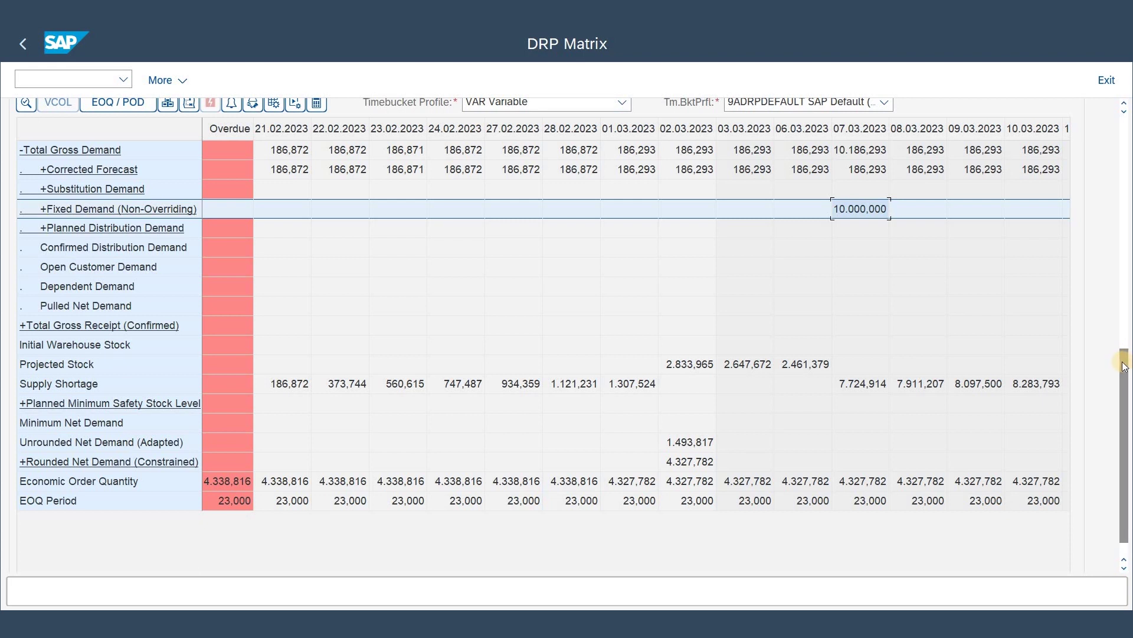
drag(1126, 366, 1125, 331)
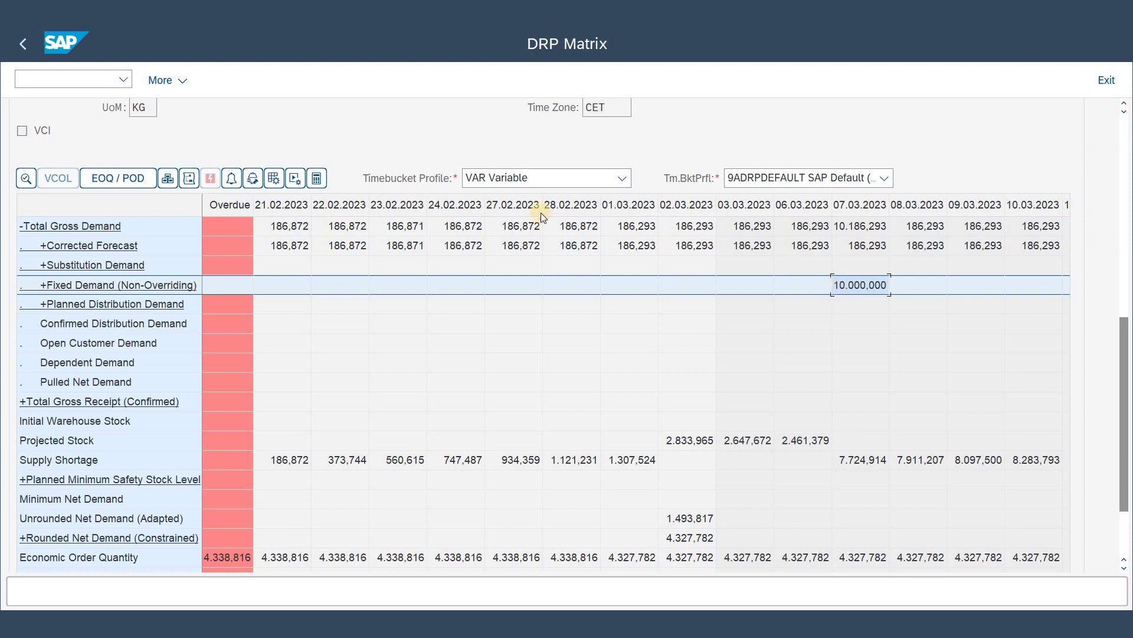
Step: Recalculate the DRP for the product and review Munic's net demand and projected stock
click(318, 181)
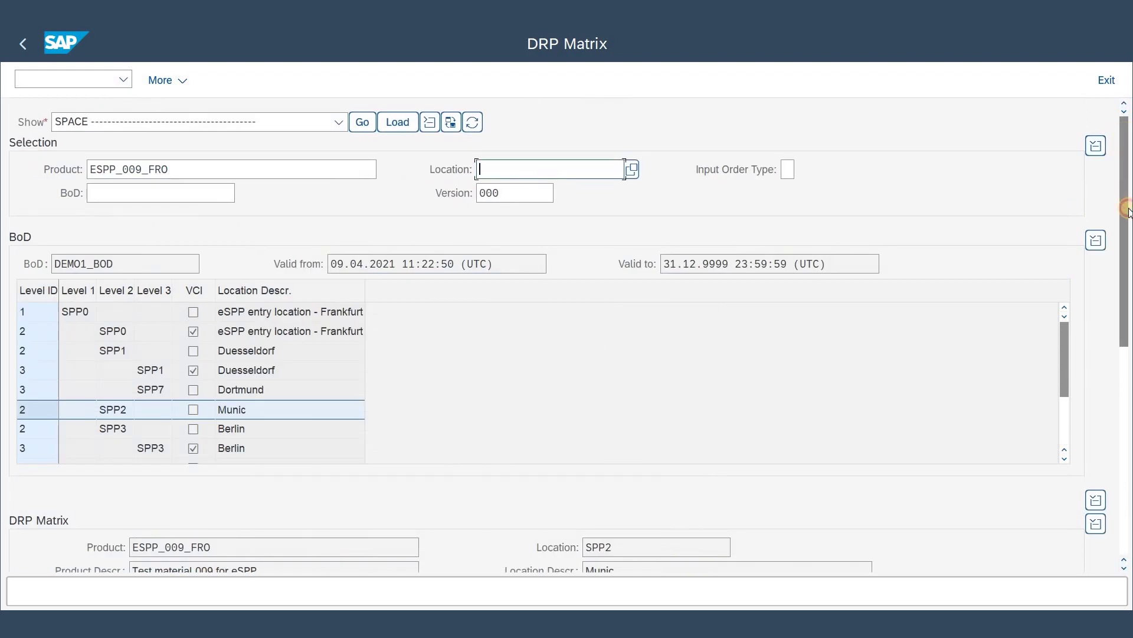
drag(1127, 210, 1127, 417)
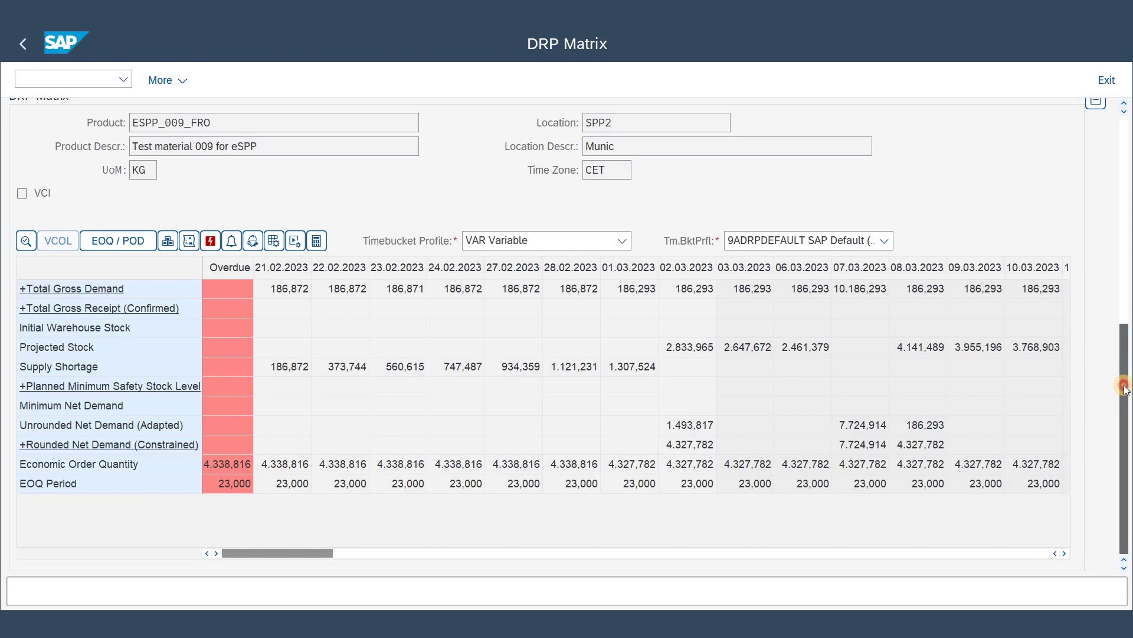
scroll(1116, 319, up, 6)
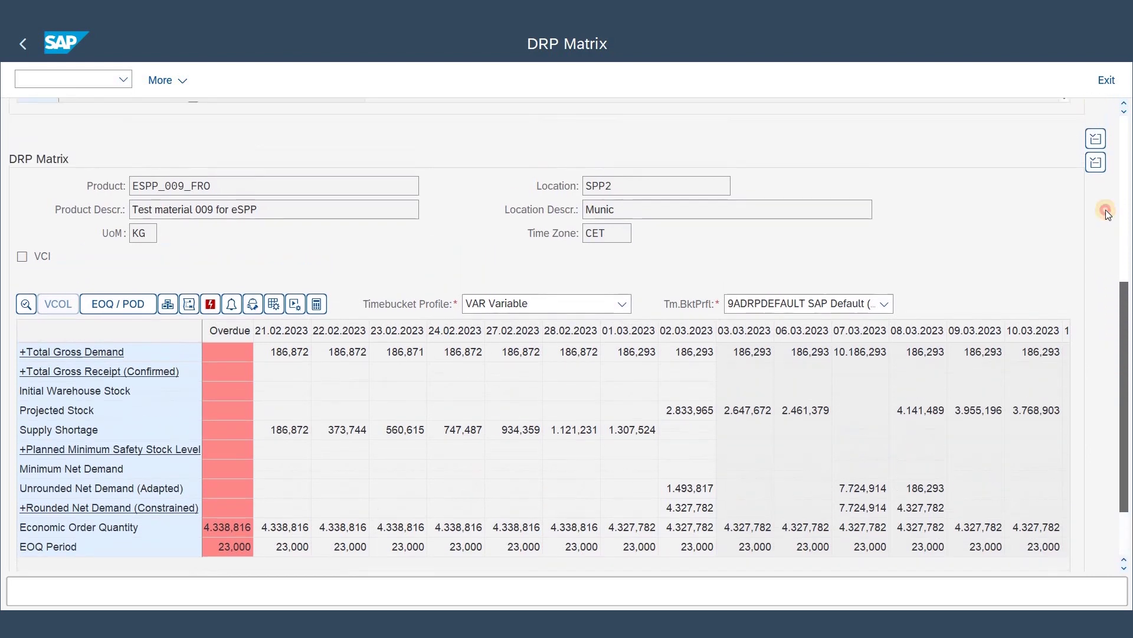
Step: Display the level 1 matrix for SPP0 Frankfurt and expand its Planned Distribution Demand to examine Munic's demand on 23.02.2023
double_click(73, 245)
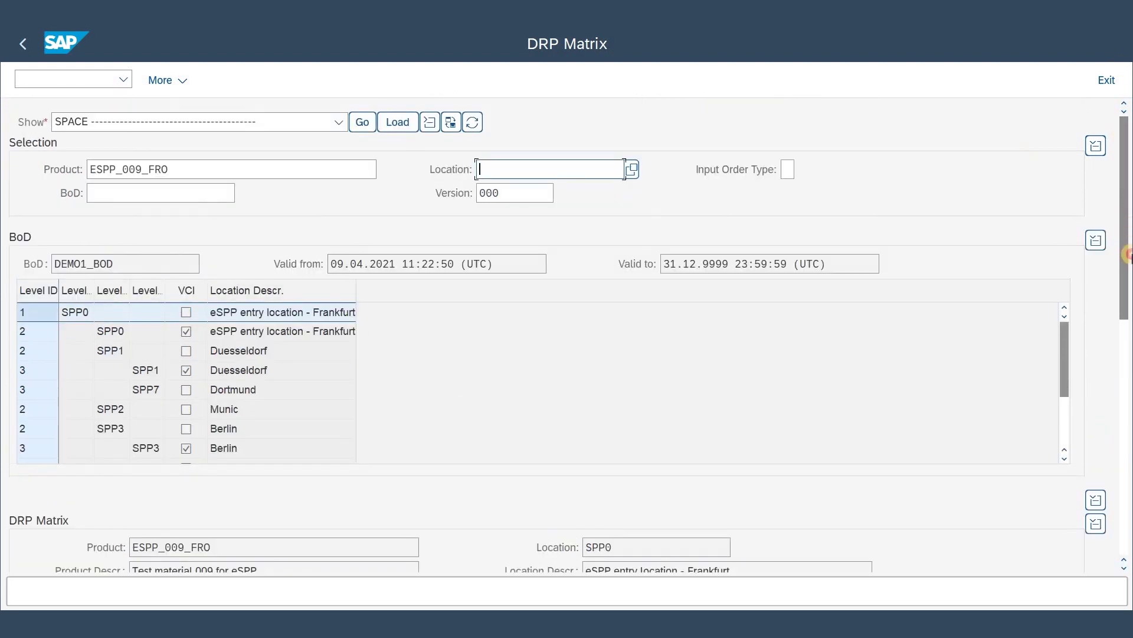
scroll(1124, 248, down, 5)
scroll(171, 232, down, 3)
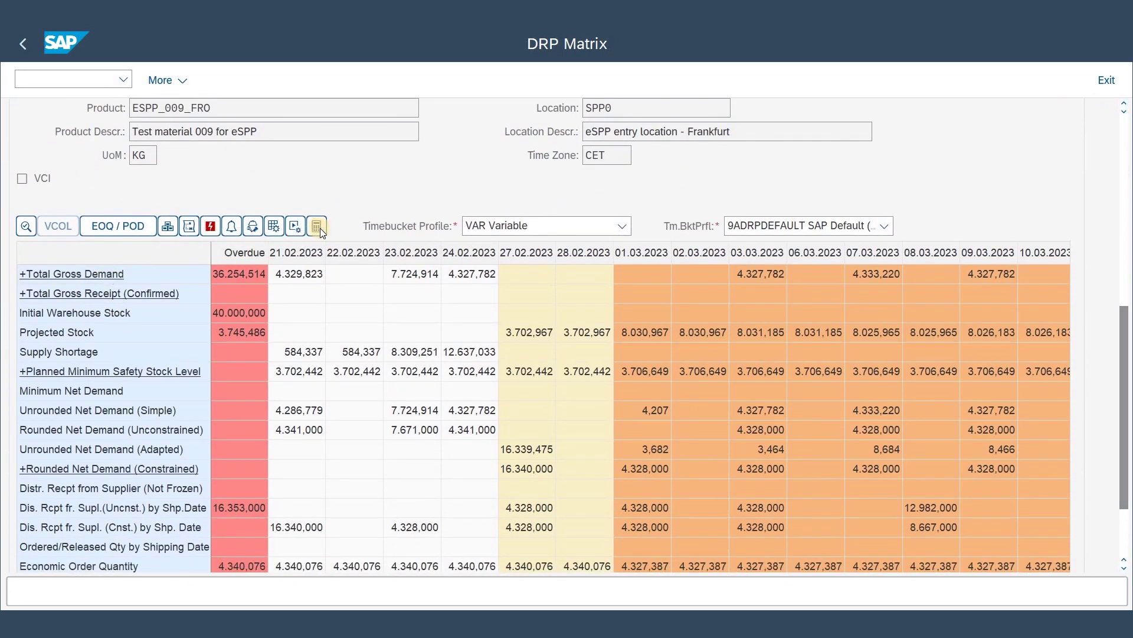
click(110, 275)
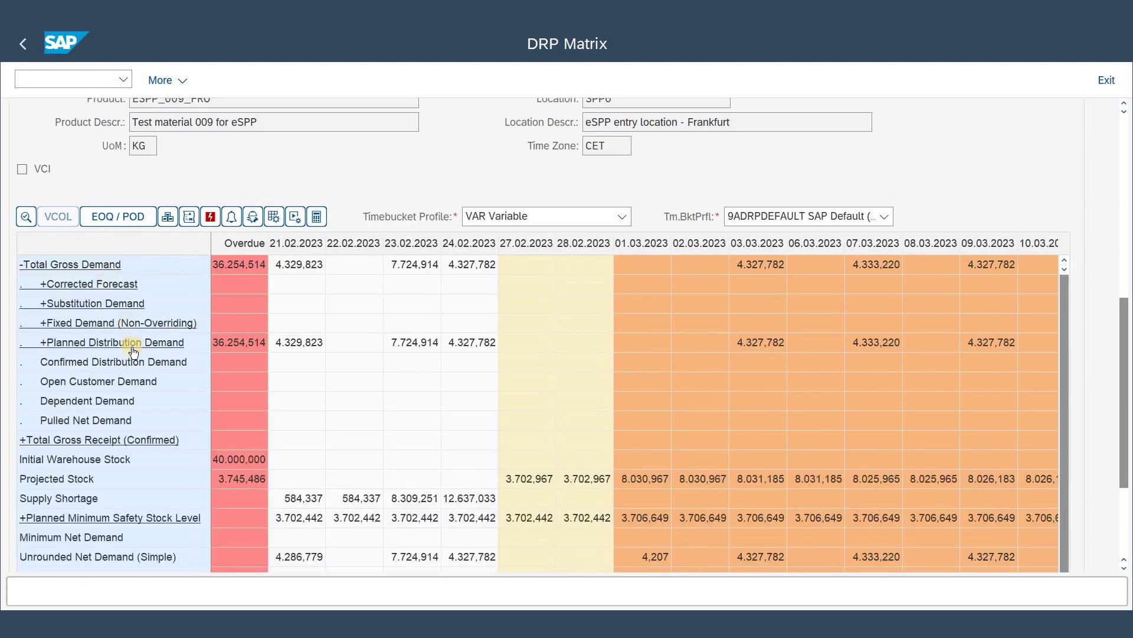
click(131, 343)
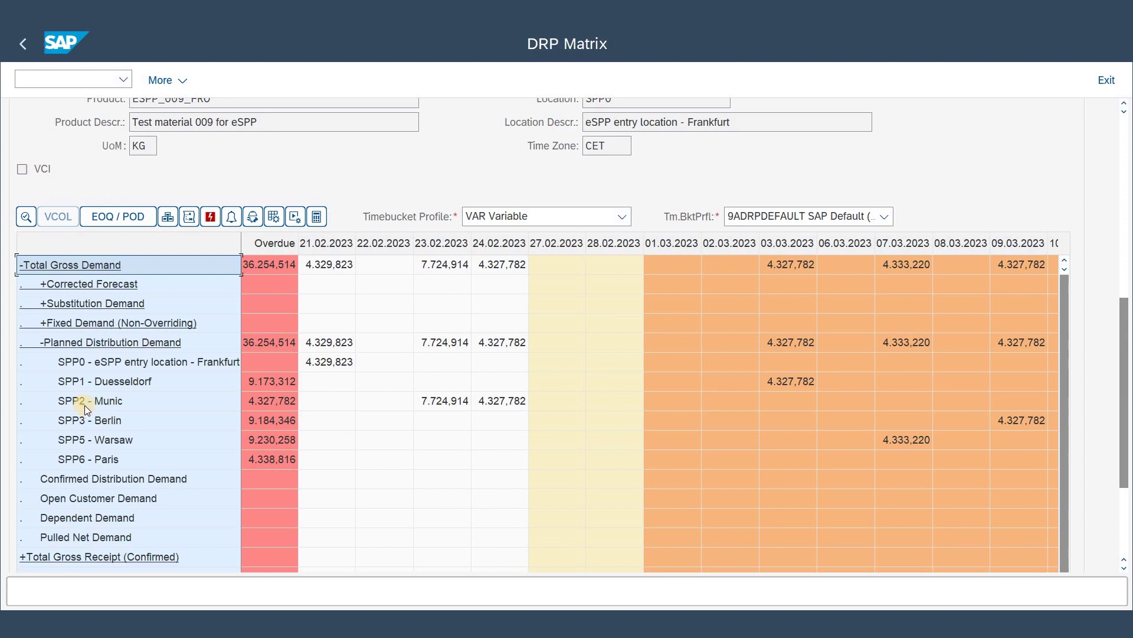
click(436, 407)
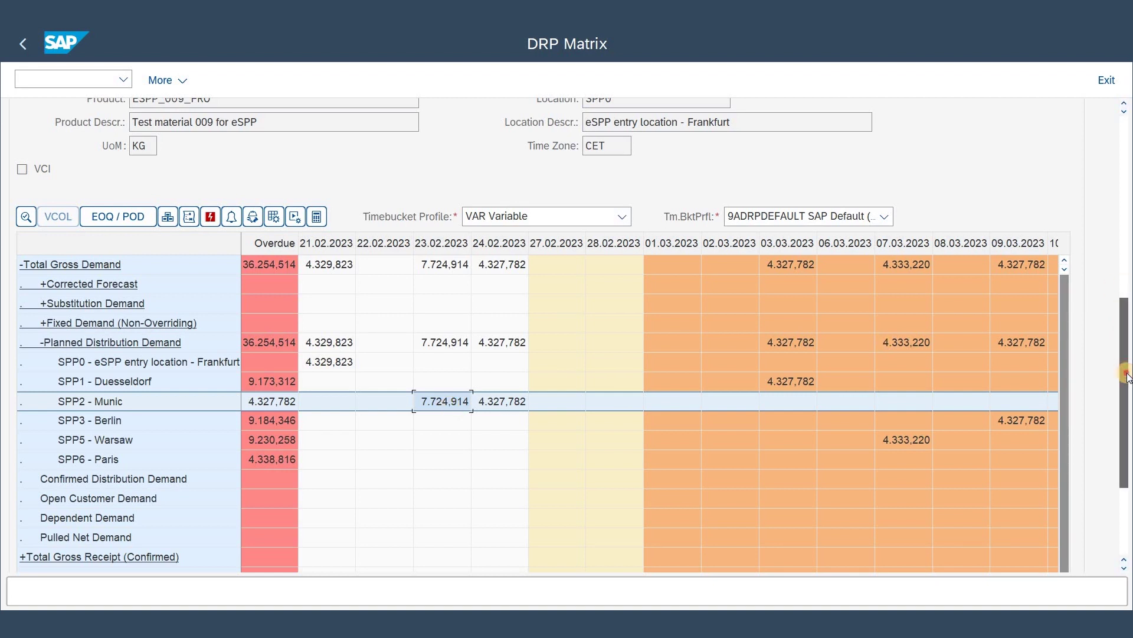
Step: Look over SPP0 Frankfurt's planning rows and recalculate the DRP for the product
scroll(1127, 353, down, 3)
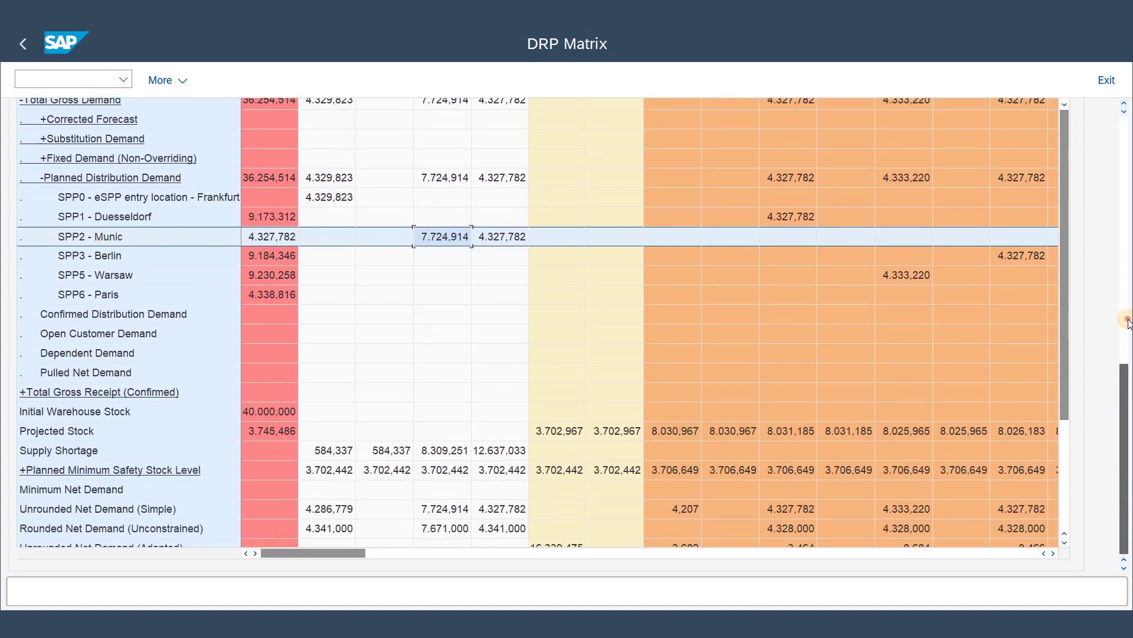
scroll(478, 162, up, 3)
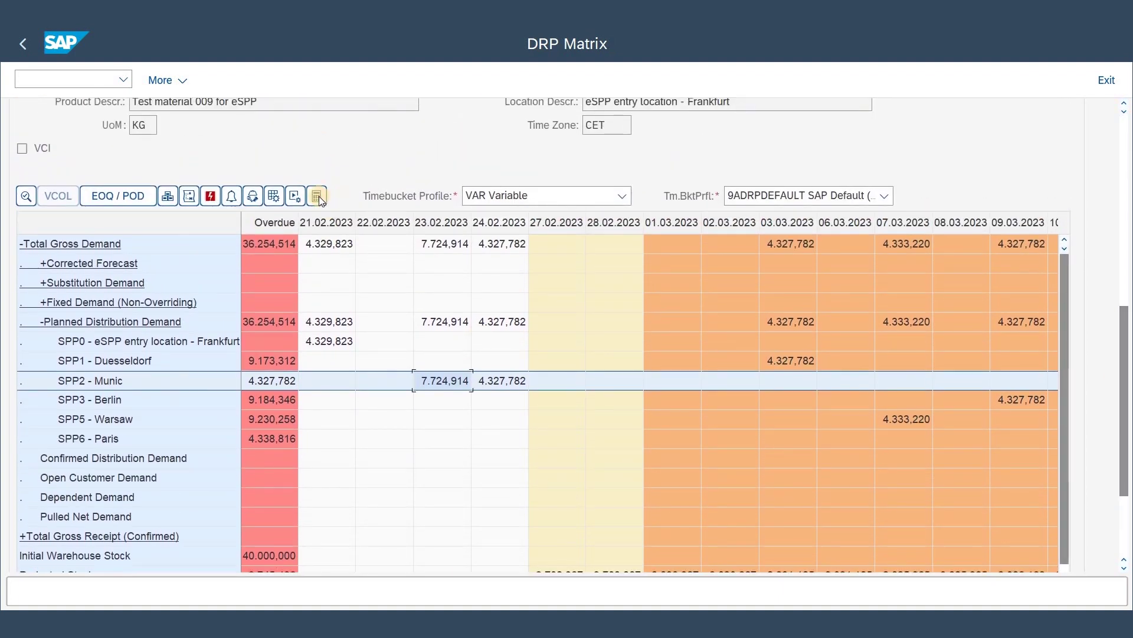
click(319, 196)
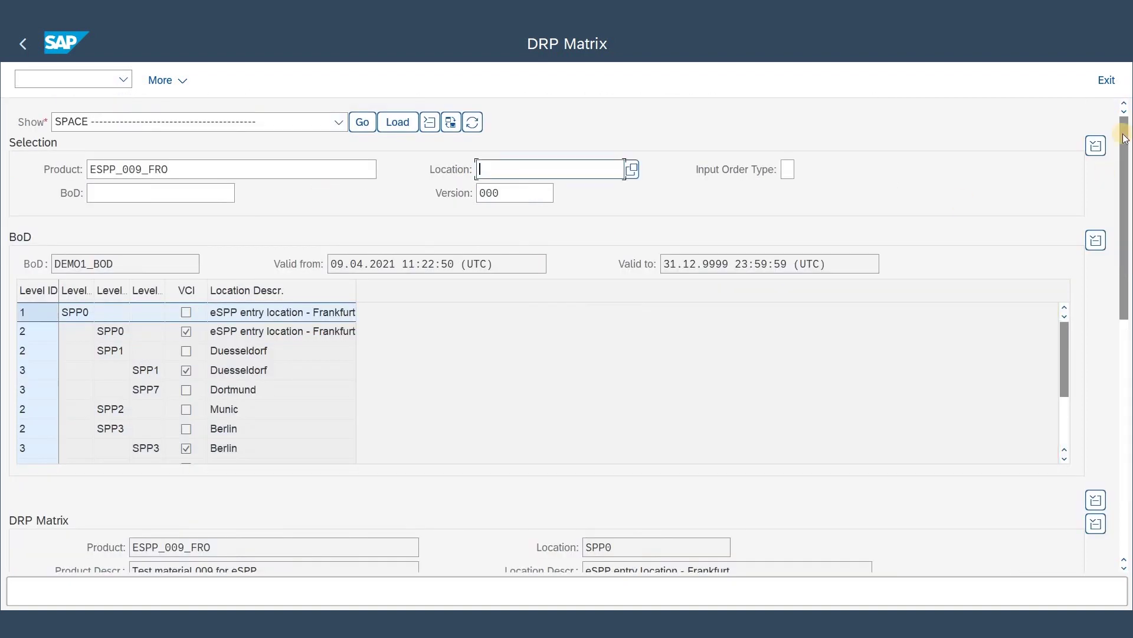
Step: Examine Frankfurt's constrained Rounded Net Demand for 01.03.2023, 07.03.2023 and 09.03.2023 in the DRP Matrix
drag(1124, 139, 1124, 248)
scroll(567, 331, down, 4)
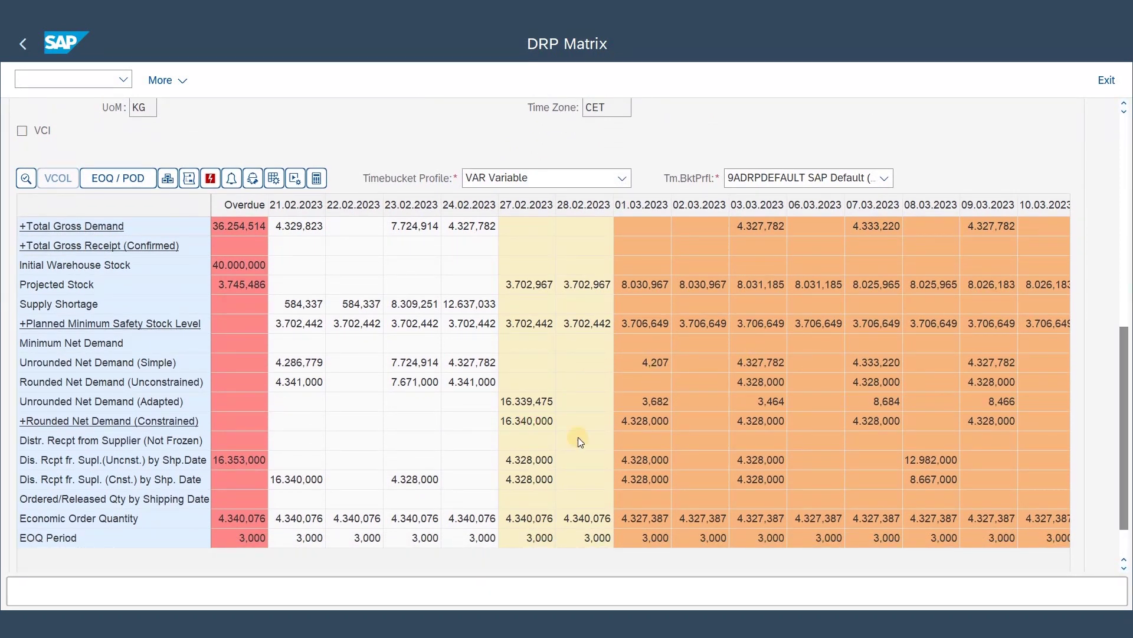
click(659, 424)
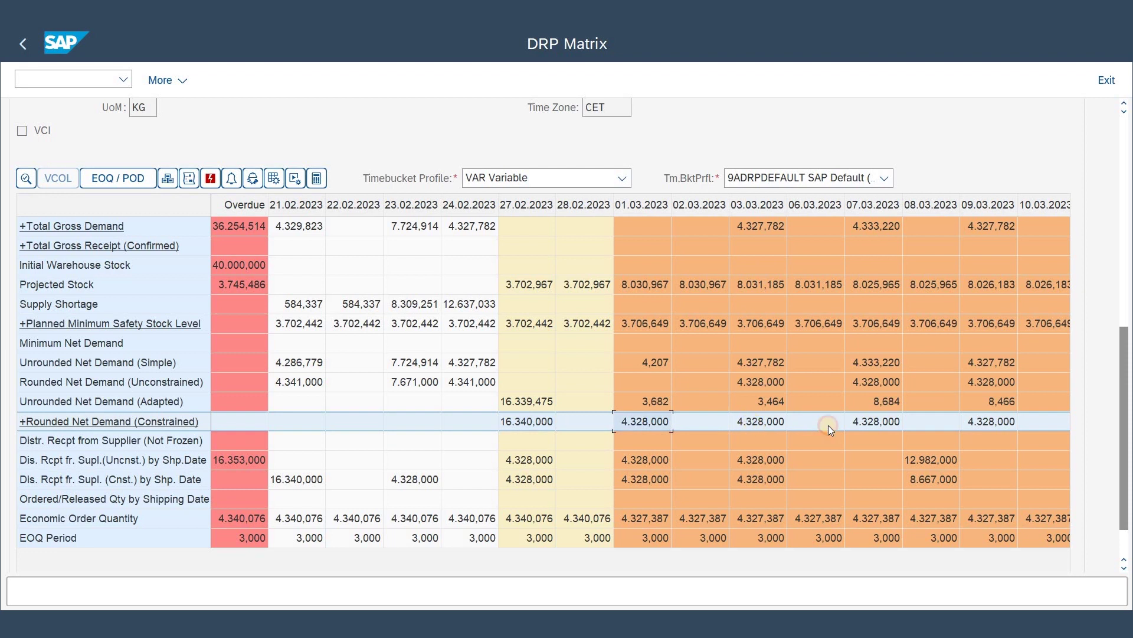
click(860, 423)
click(986, 420)
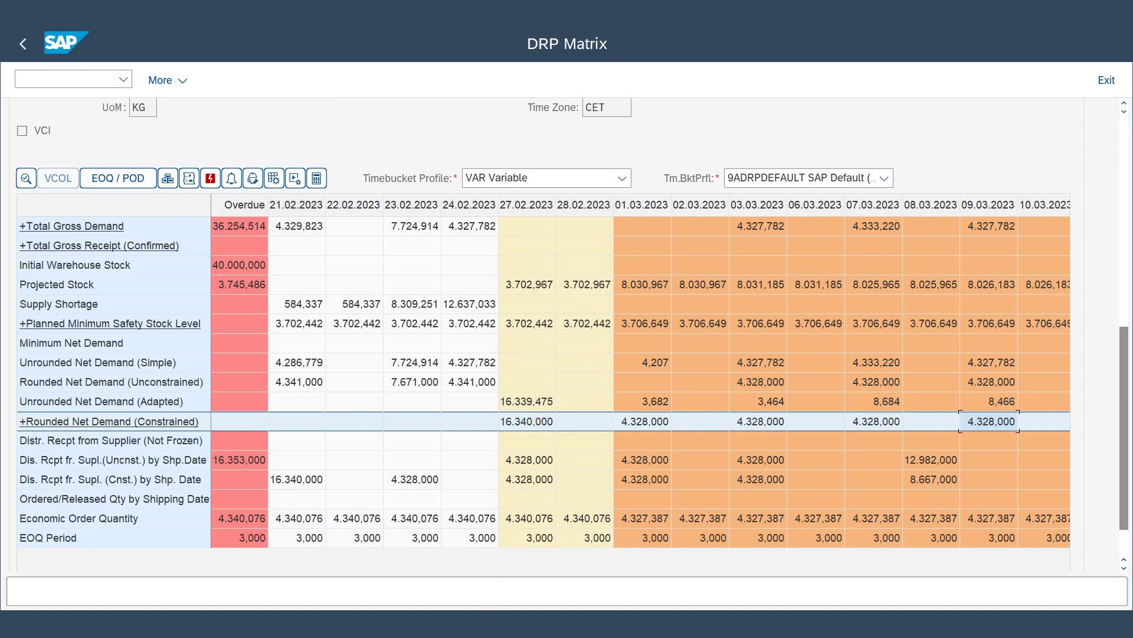
Step: Switch to Schedule Maintenance, examine the purchase requisitions available on 17.05.2023 and 27.02.2023, and return to the DRP Matrix
click(492, 560)
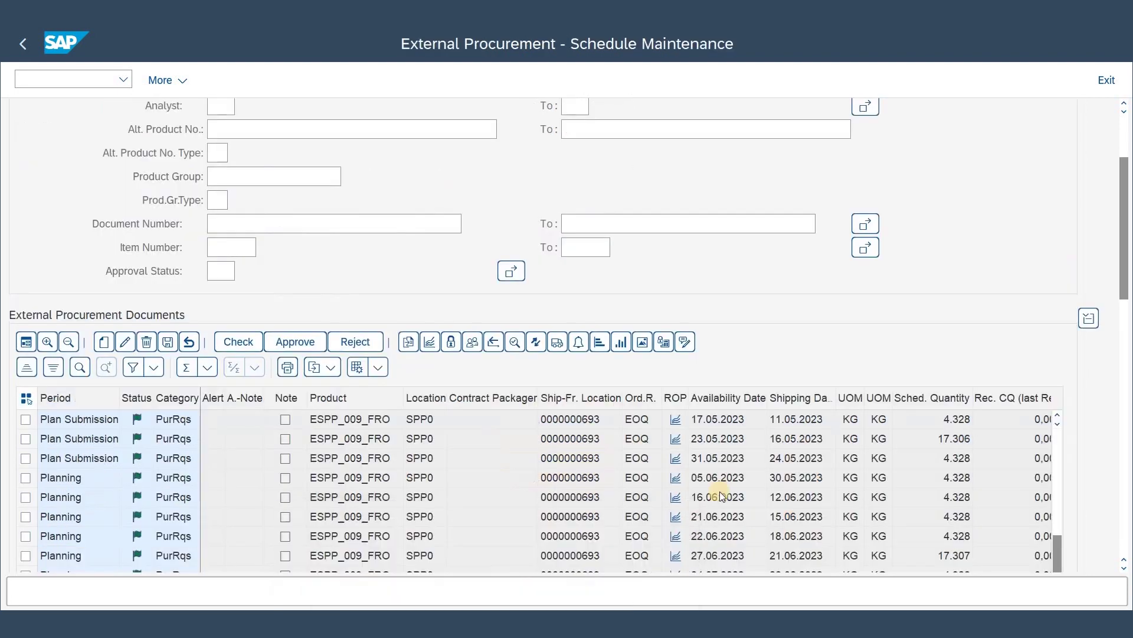
click(930, 419)
click(26, 420)
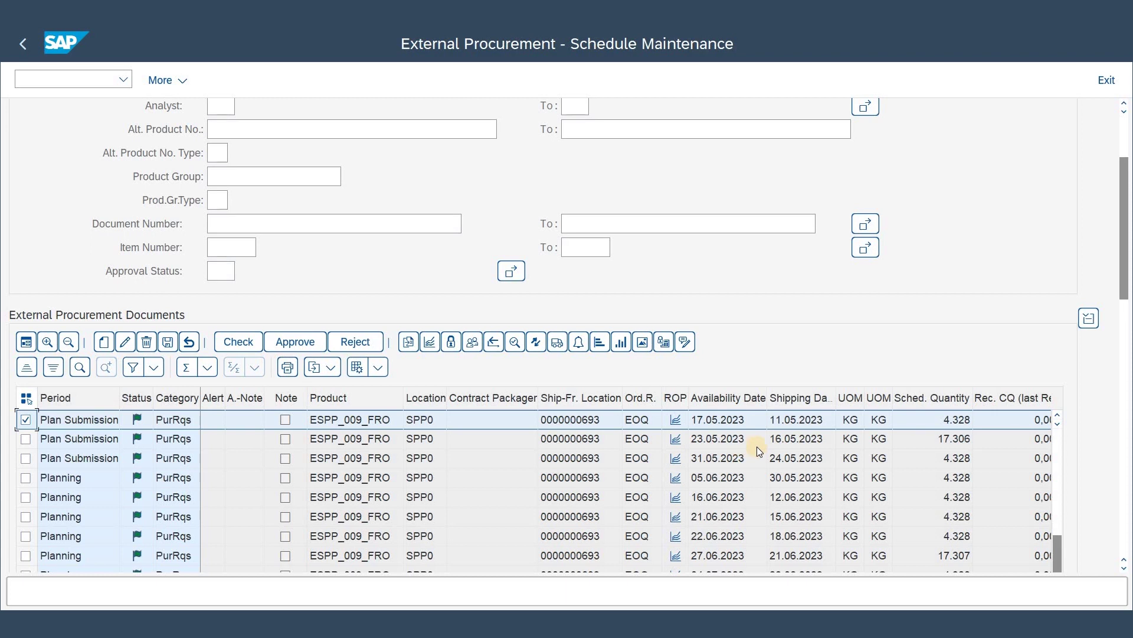
scroll(757, 446, up, 5)
click(27, 422)
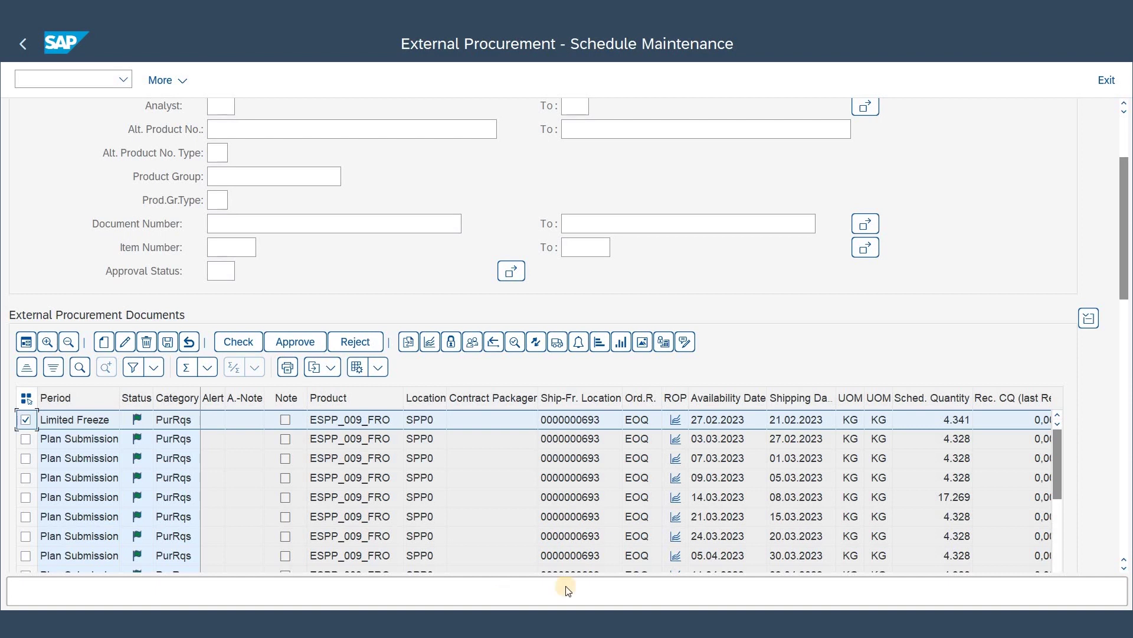
mouse_move(590, 581)
click(597, 560)
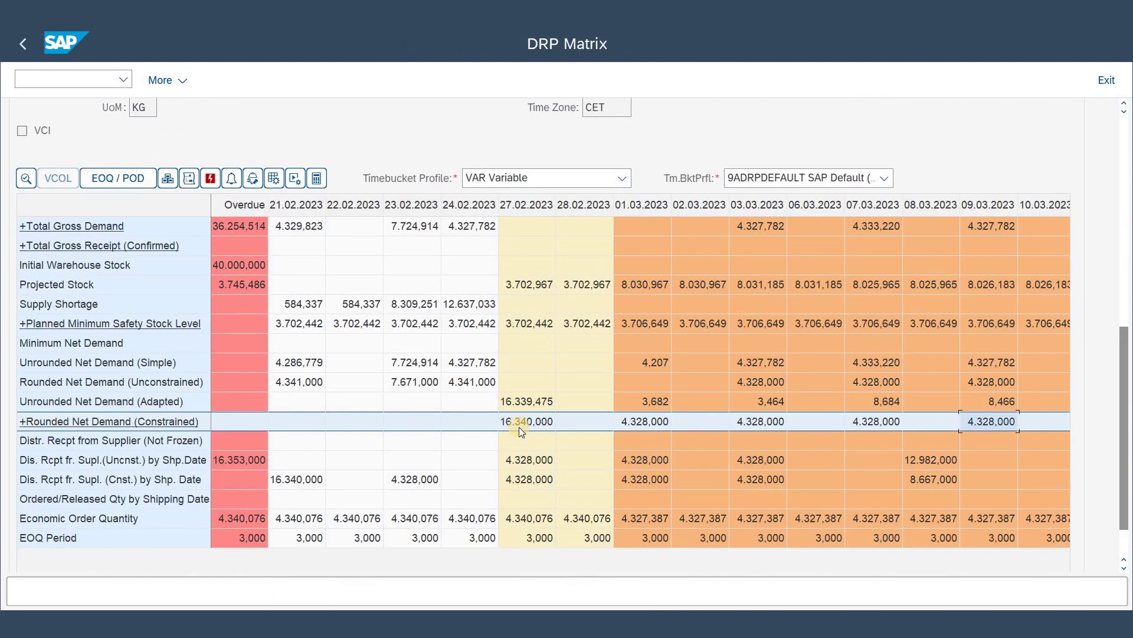